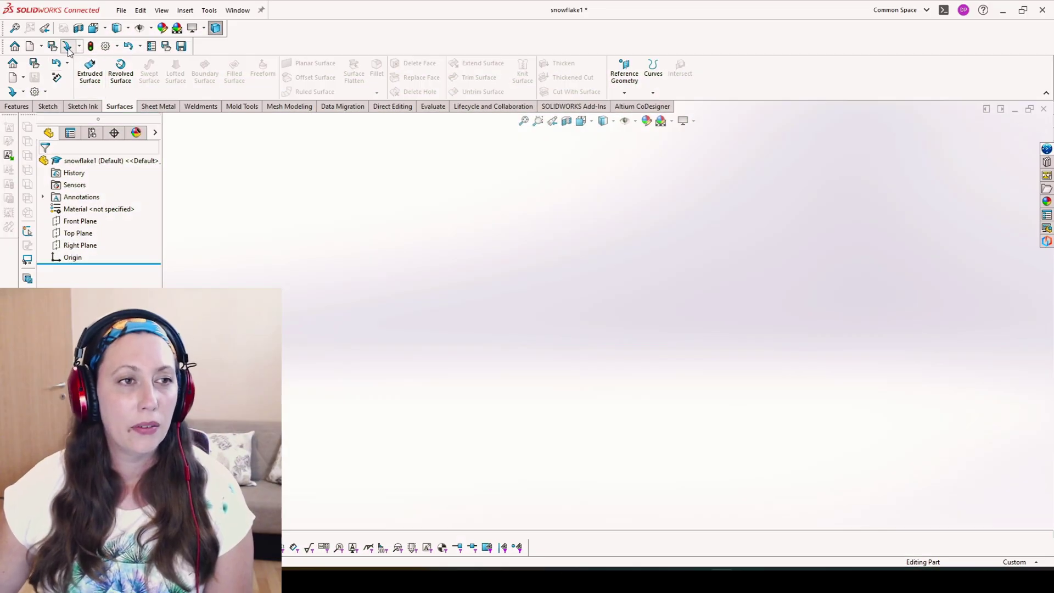
Step: Import snowflake.STL as a surface body with facets grouped into faces
key(ctrl+o)
click(251, 232)
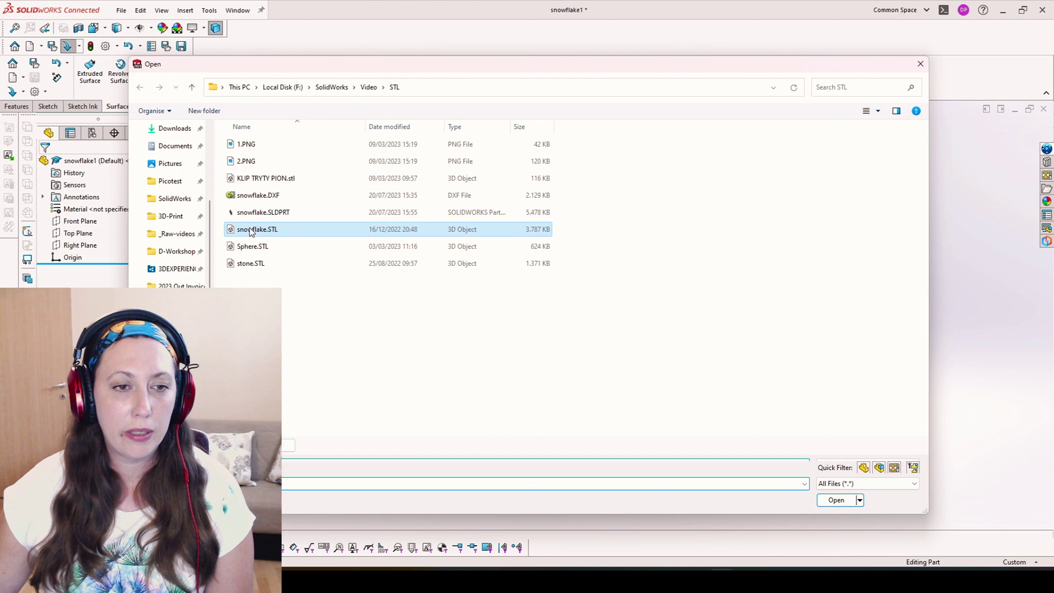
click(273, 446)
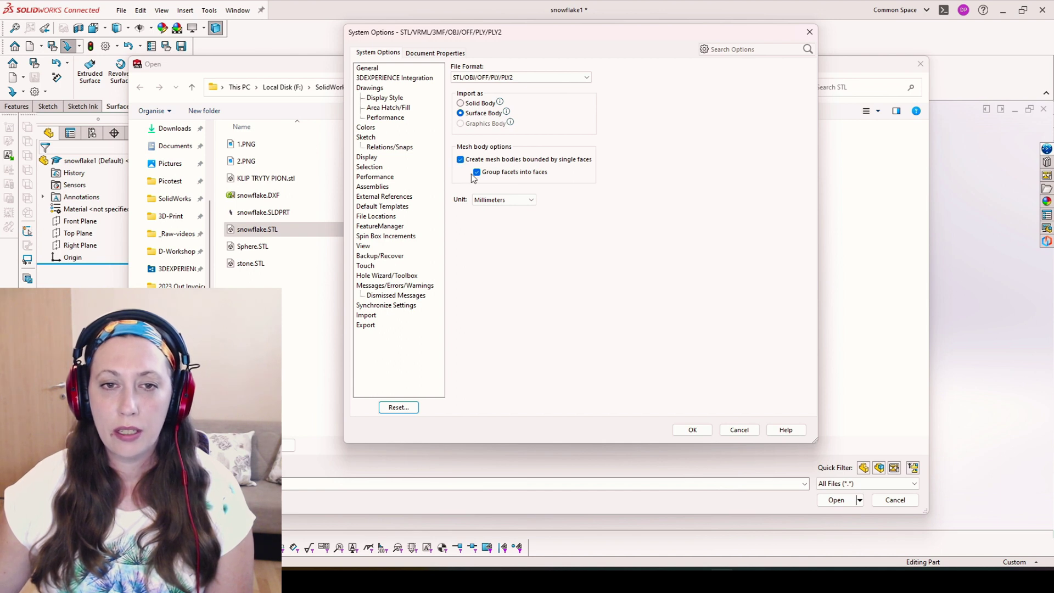
click(693, 430)
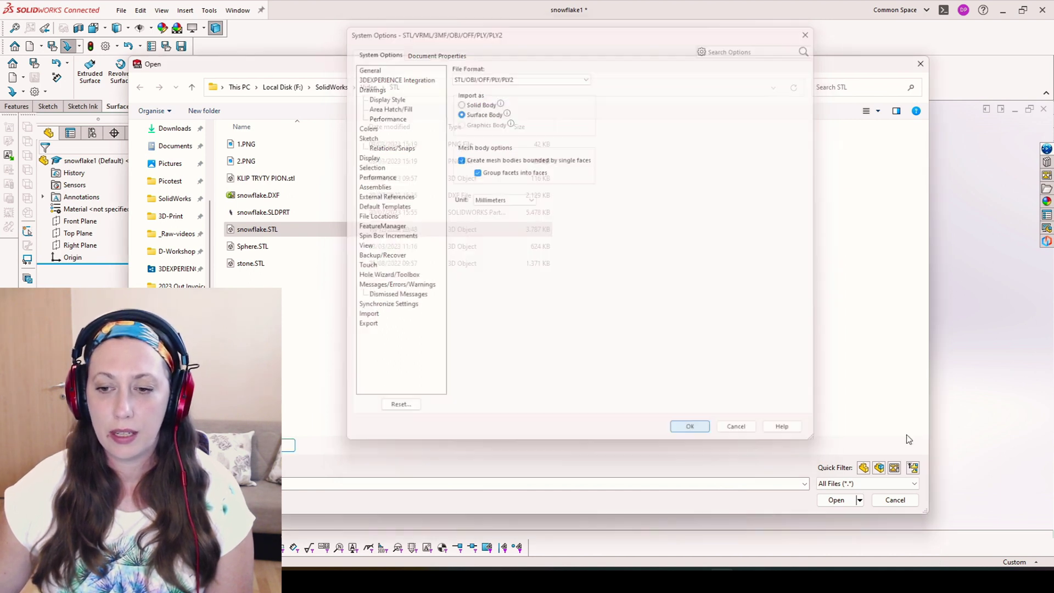
click(836, 500)
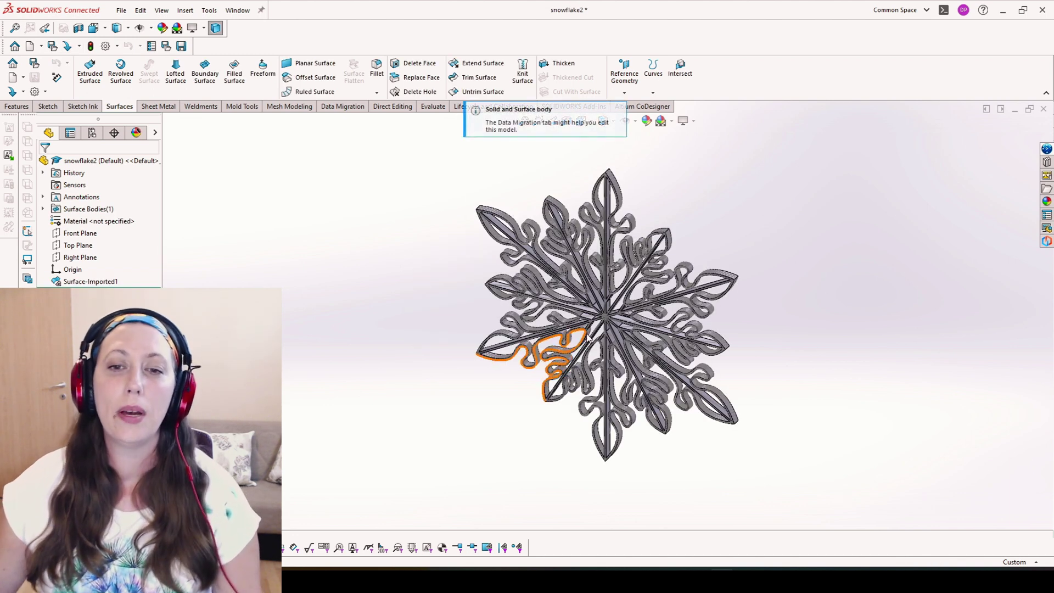
Step: Orbit the imported snowflake, then view the Front Plane normal-to with Ctrl+8
middle_drag(553, 363, 552, 192)
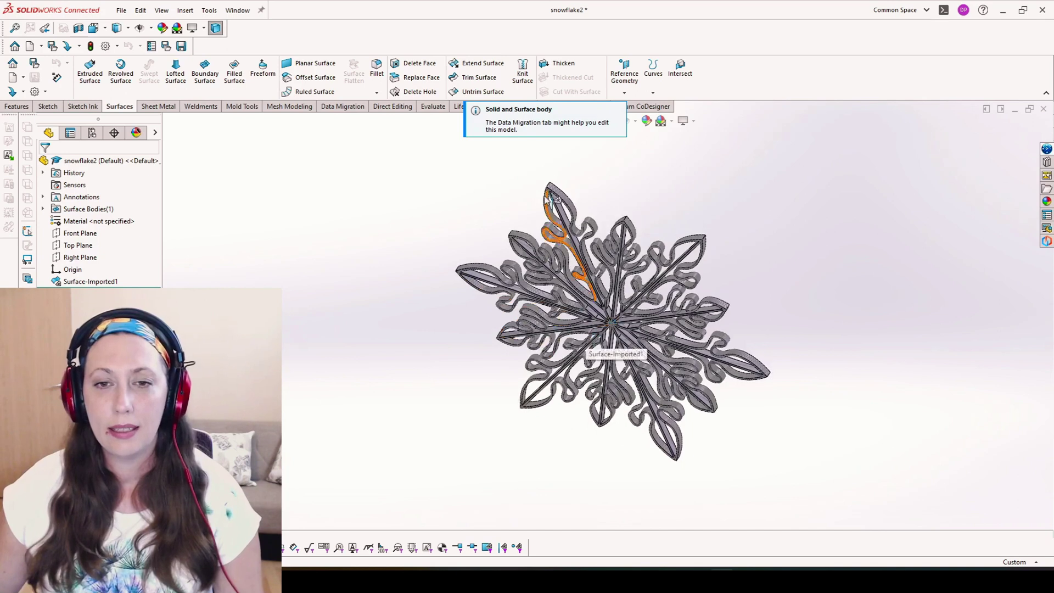
middle_drag(662, 316, 697, 297)
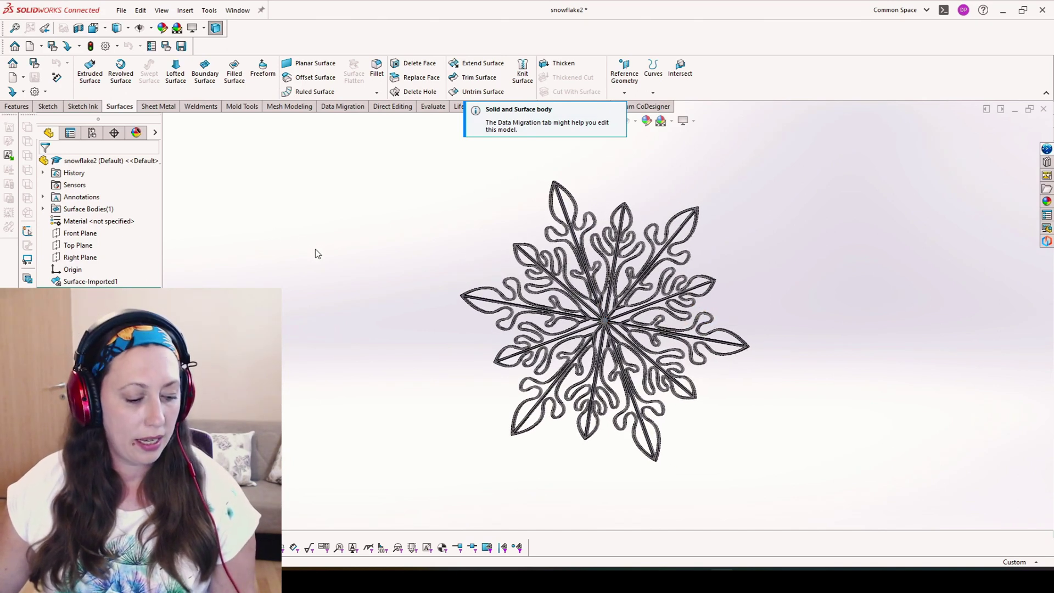
click(89, 234)
middle_drag(664, 196, 602, 265)
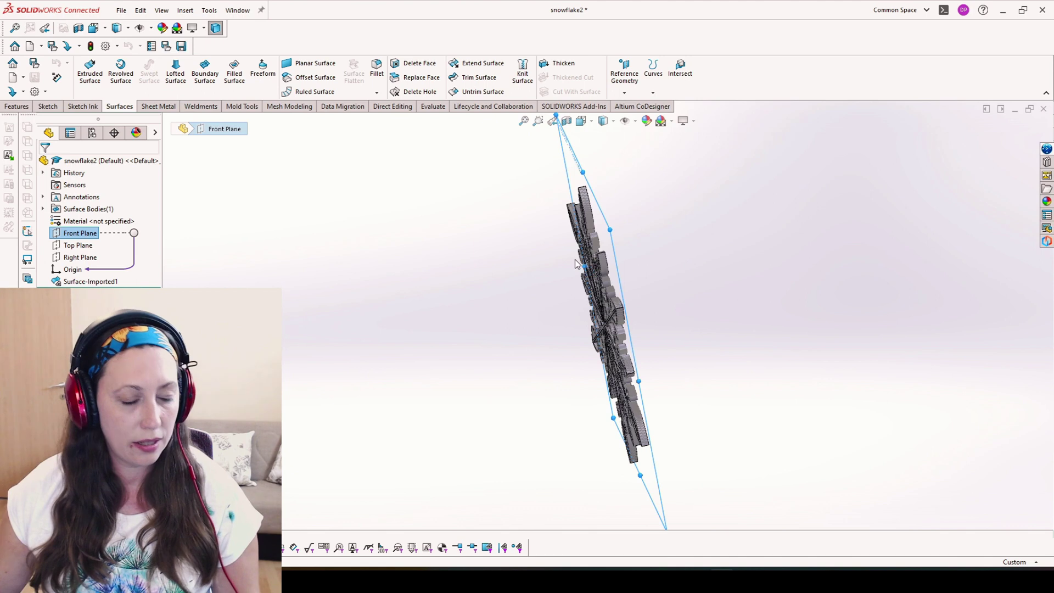
key(ctrl+8)
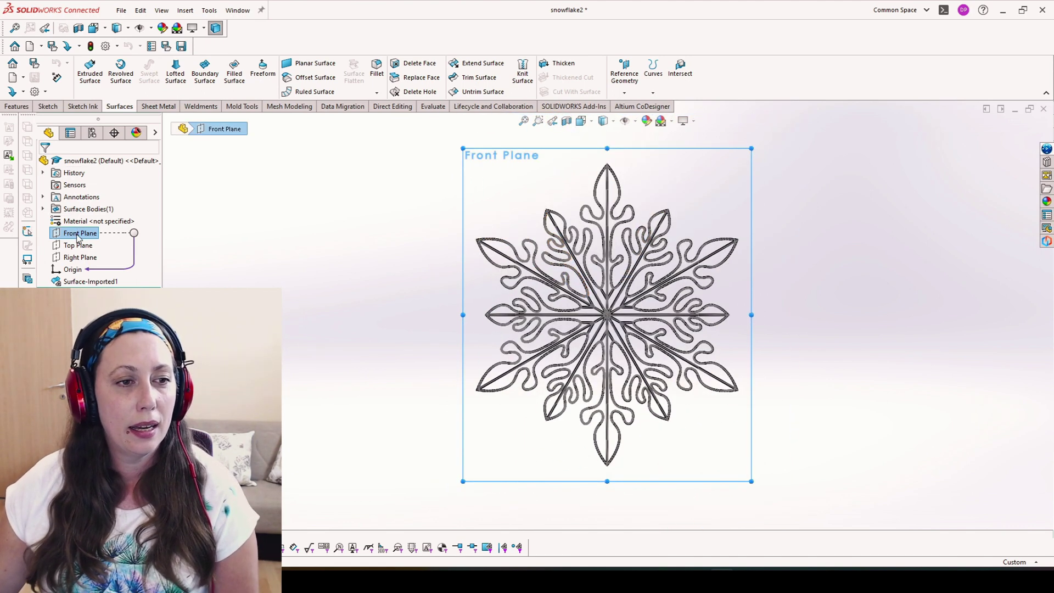
Step: Sketch a corner rectangle on the Front Plane enclosing the whole snowflake
right_click(80, 233)
click(94, 218)
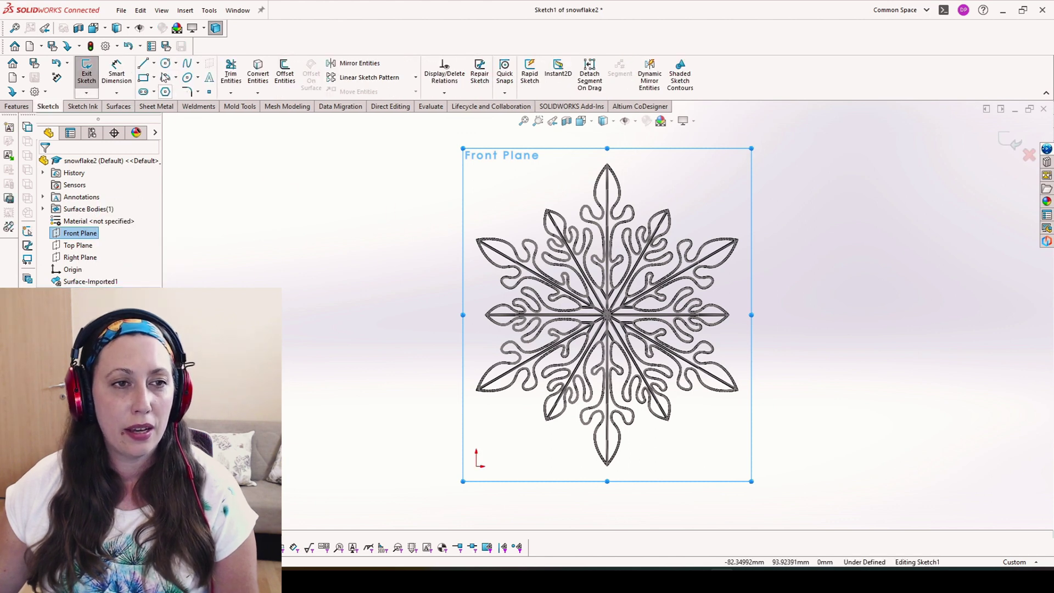
click(142, 79)
click(444, 144)
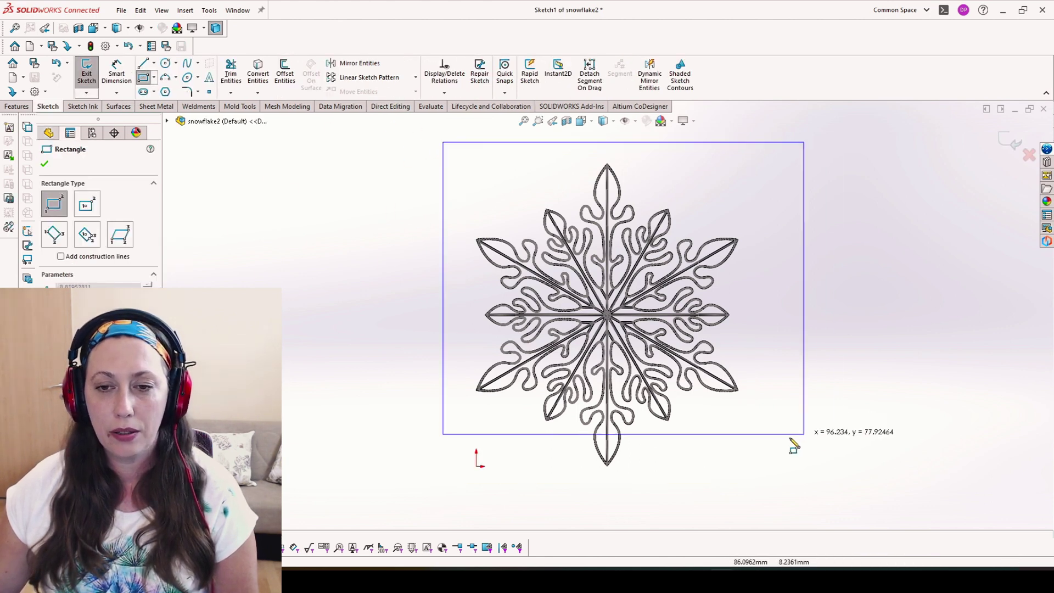
click(786, 492)
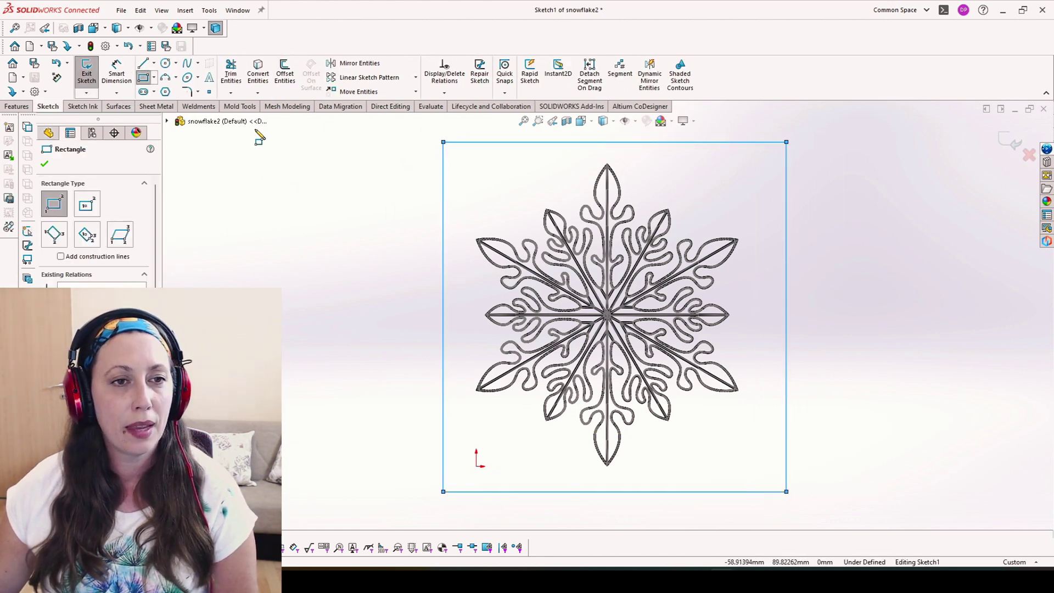
Step: Create a Planar Surface from the rectangle sketch
click(118, 107)
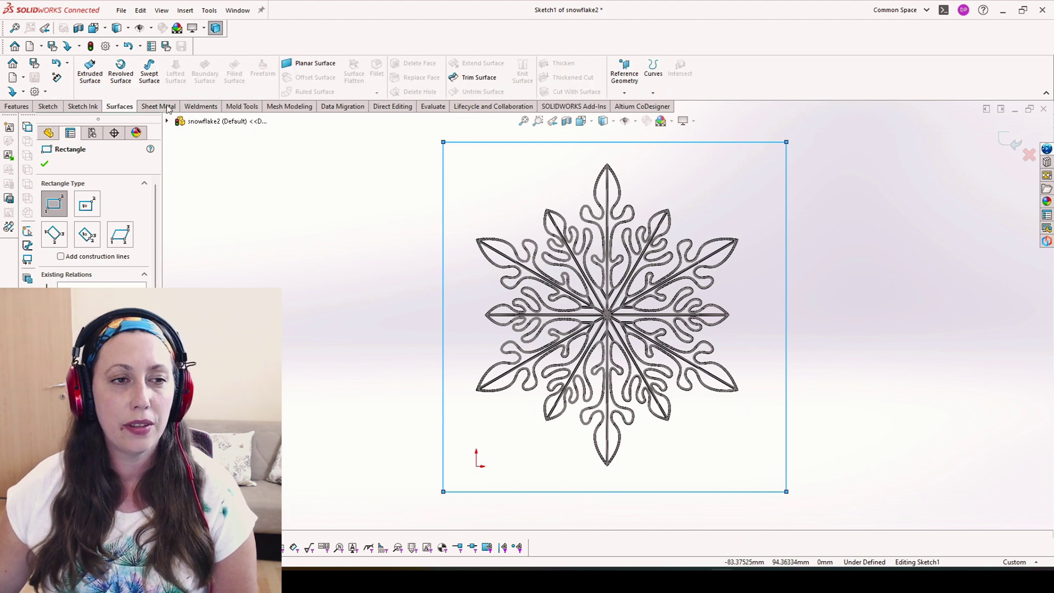
click(311, 65)
click(1004, 140)
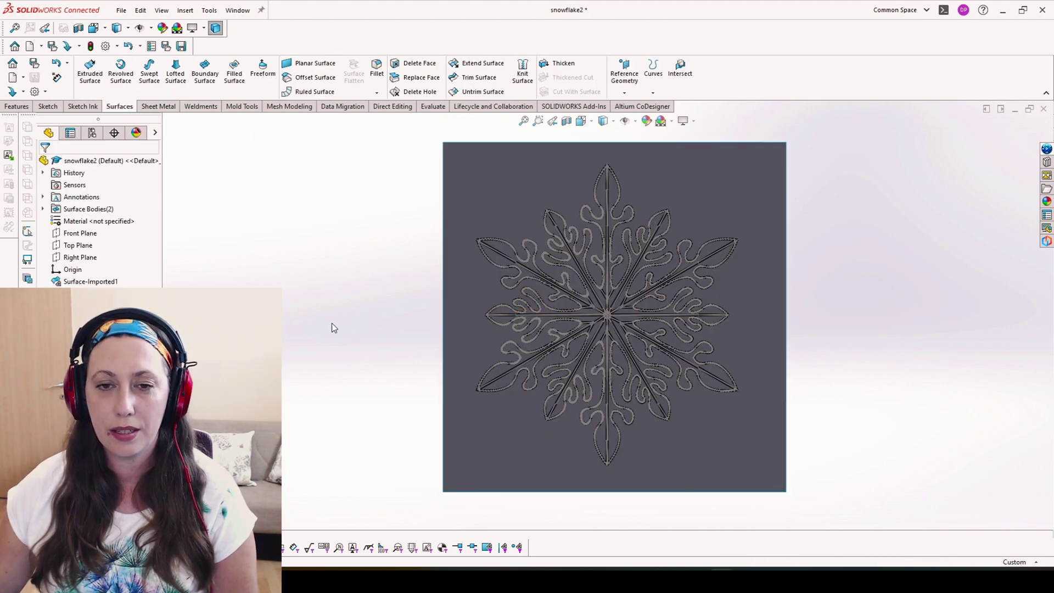
click(88, 281)
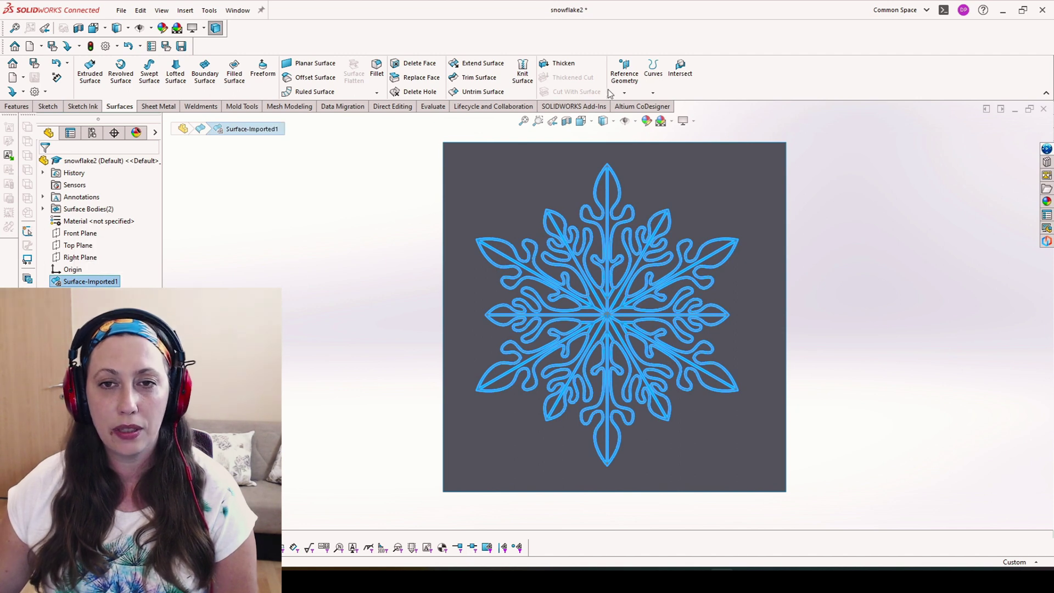
Step: Trim the planar surface with Surface-Imported1 as tool, keeping the surrounding plane and arm faces
click(473, 77)
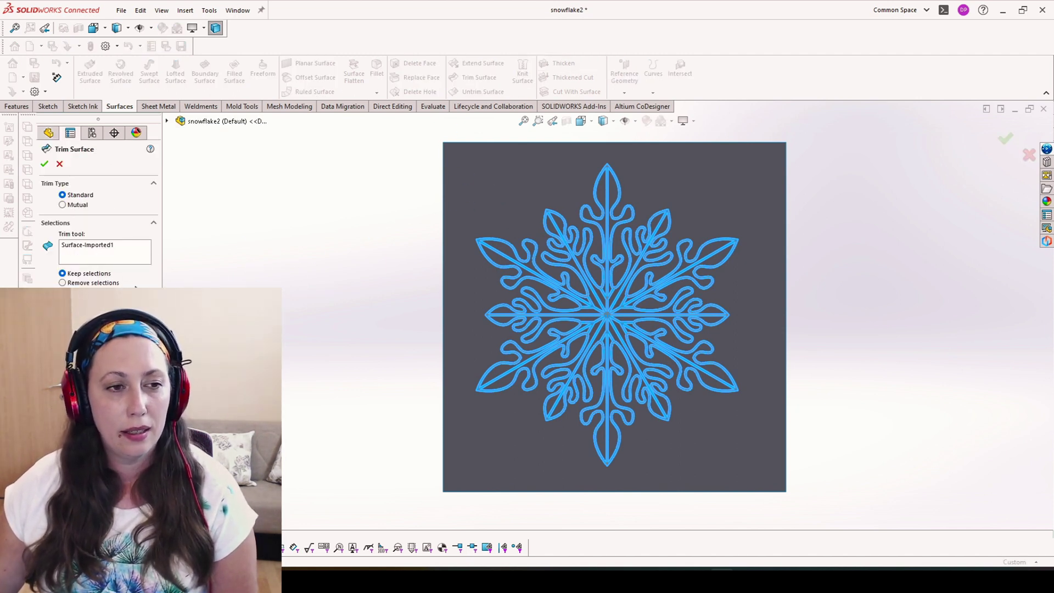
click(516, 191)
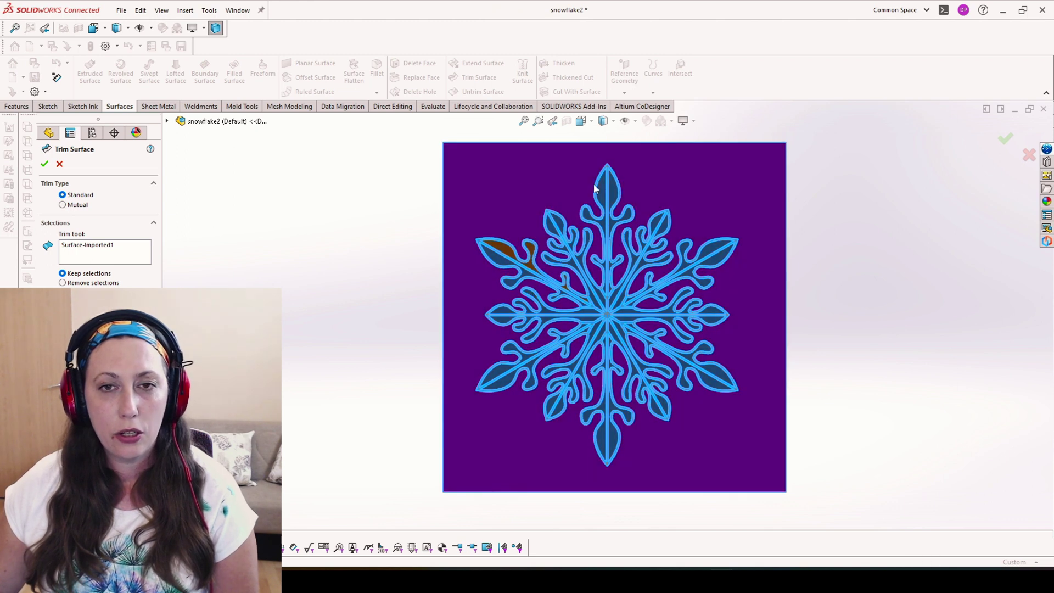
scroll(500, 247, down, 5)
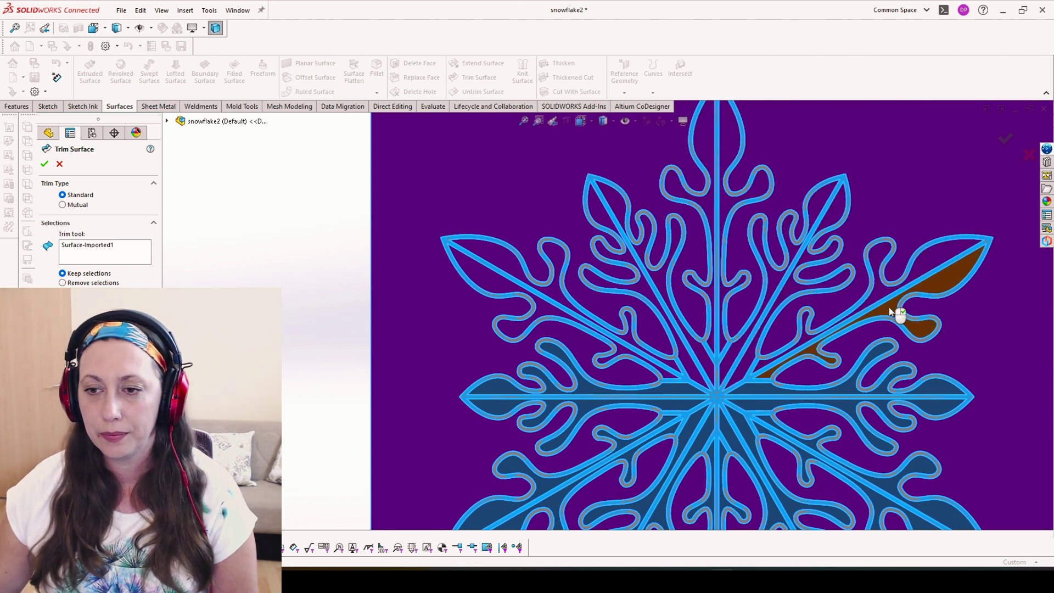
click(893, 486)
scroll(873, 485, up, 2)
scroll(861, 485, down, 2)
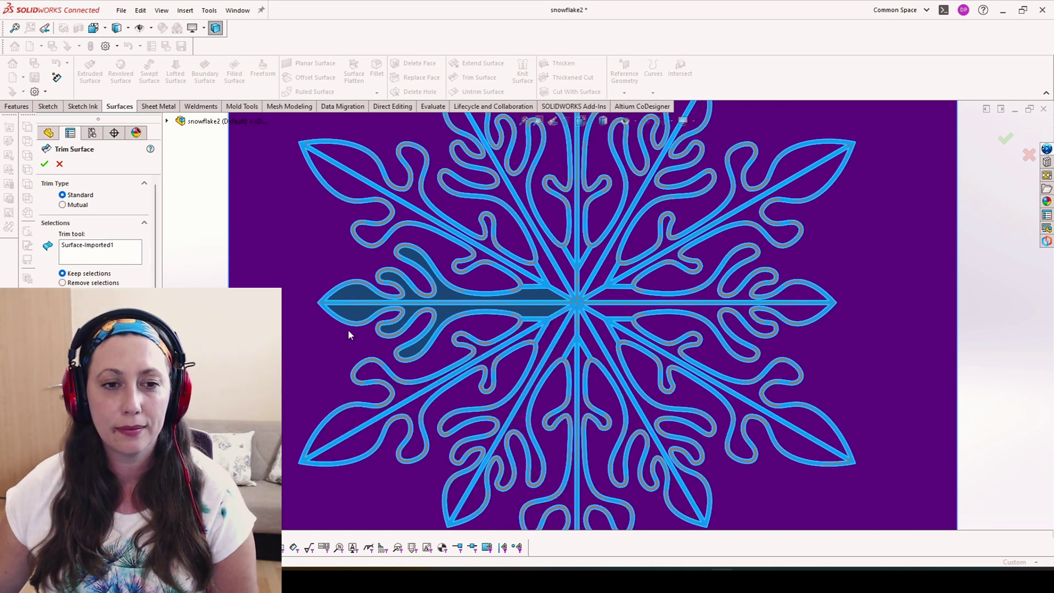
key(f)
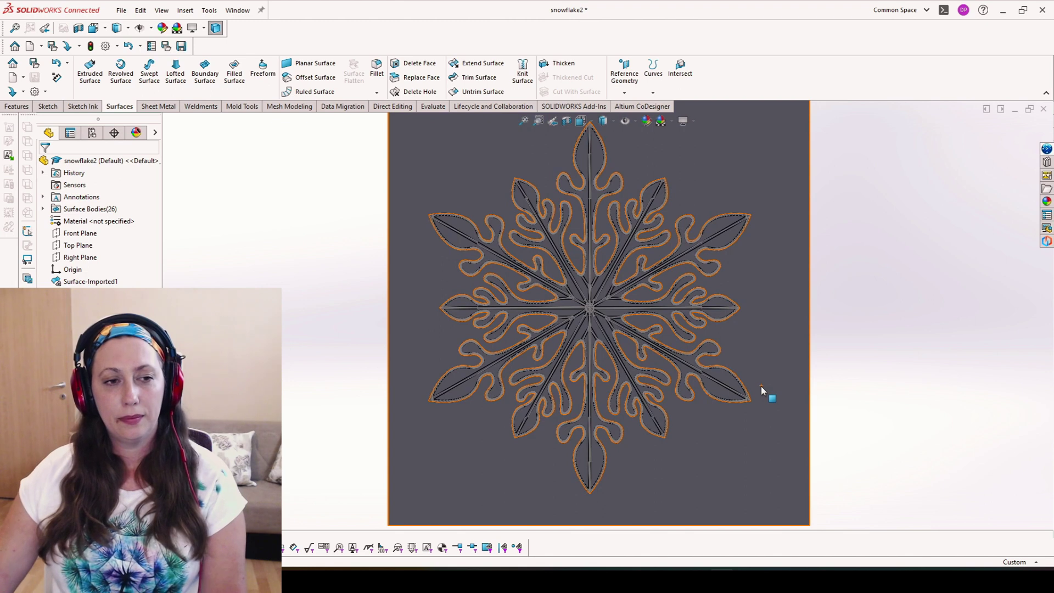
click(83, 281)
Step: Start a Front Plane sketch and convert the trimmed face's edges, including all inner loops
key(Escape)
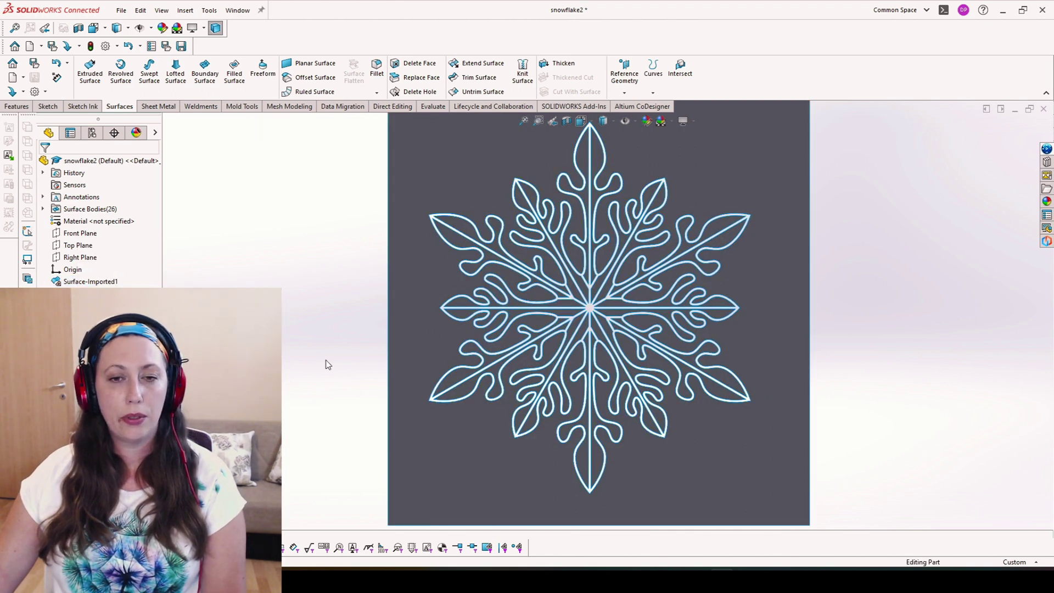
scroll(419, 377, up, 3)
scroll(739, 470, down, 3)
scroll(720, 445, up, 3)
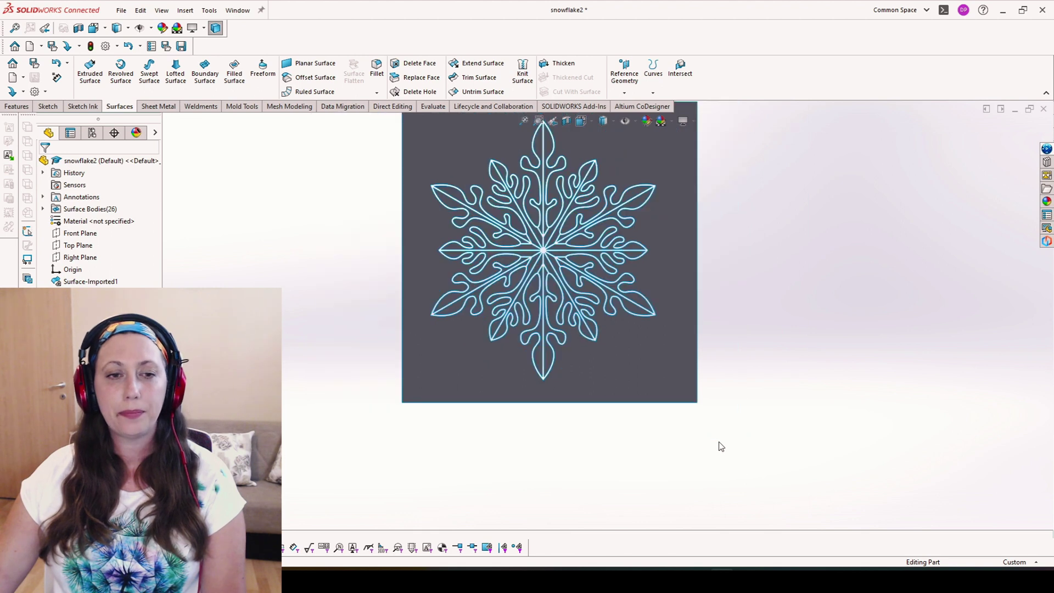
click(77, 233)
click(86, 222)
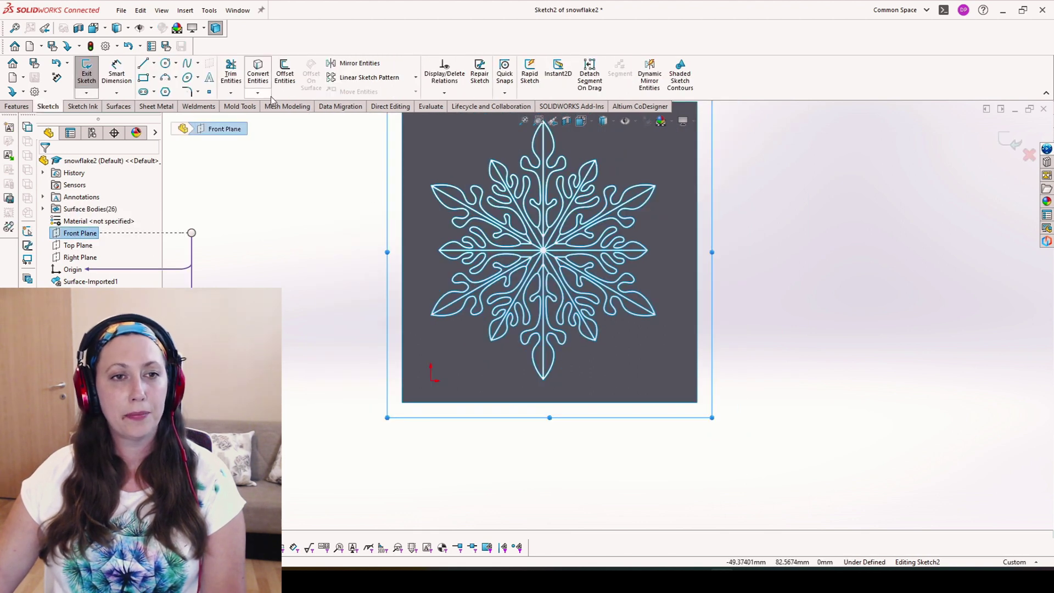
click(258, 74)
scroll(558, 252, down, 2)
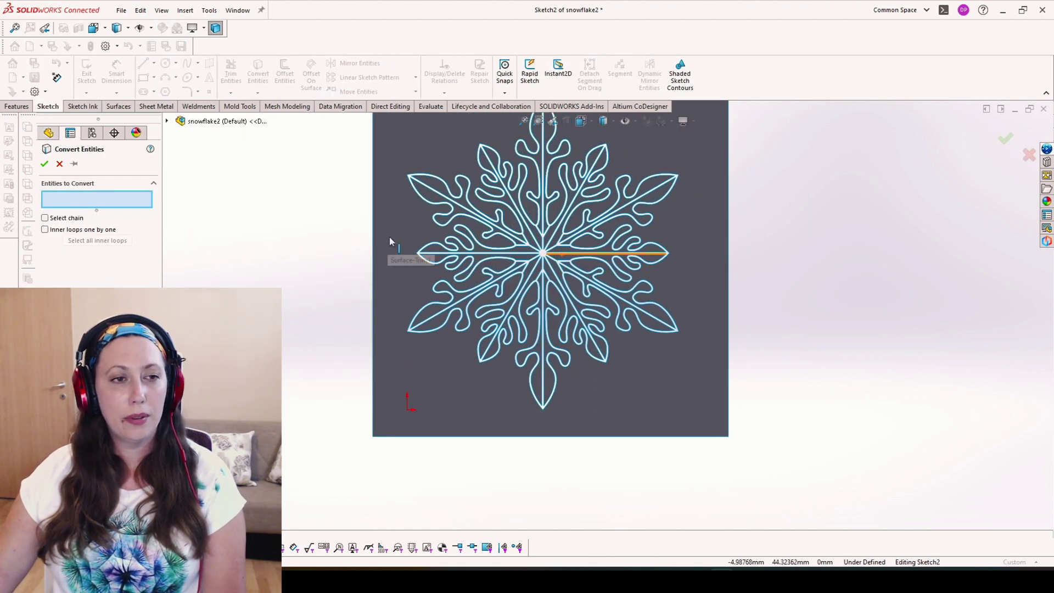
click(430, 150)
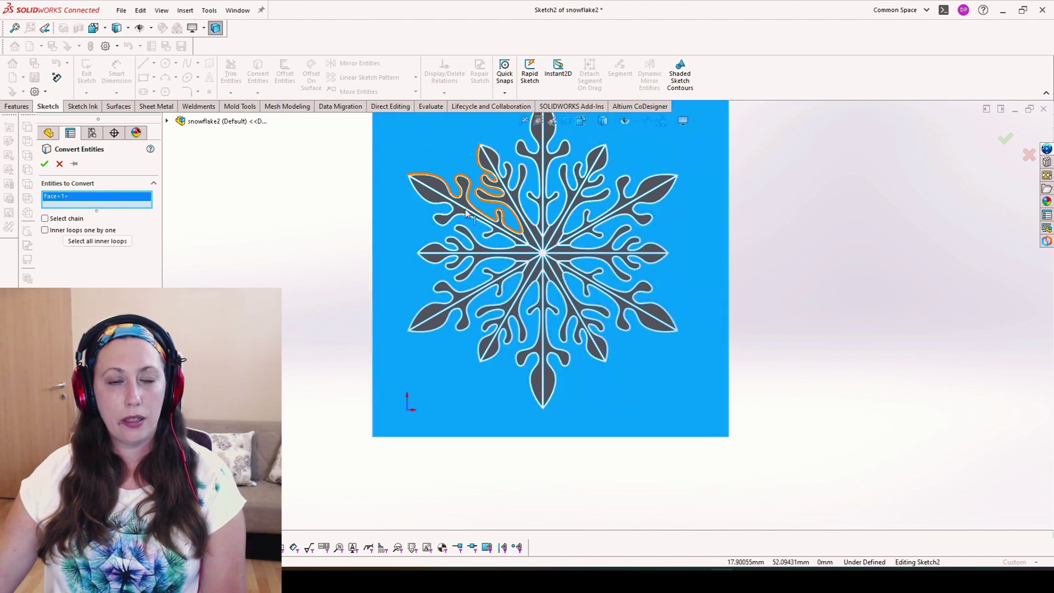
click(98, 241)
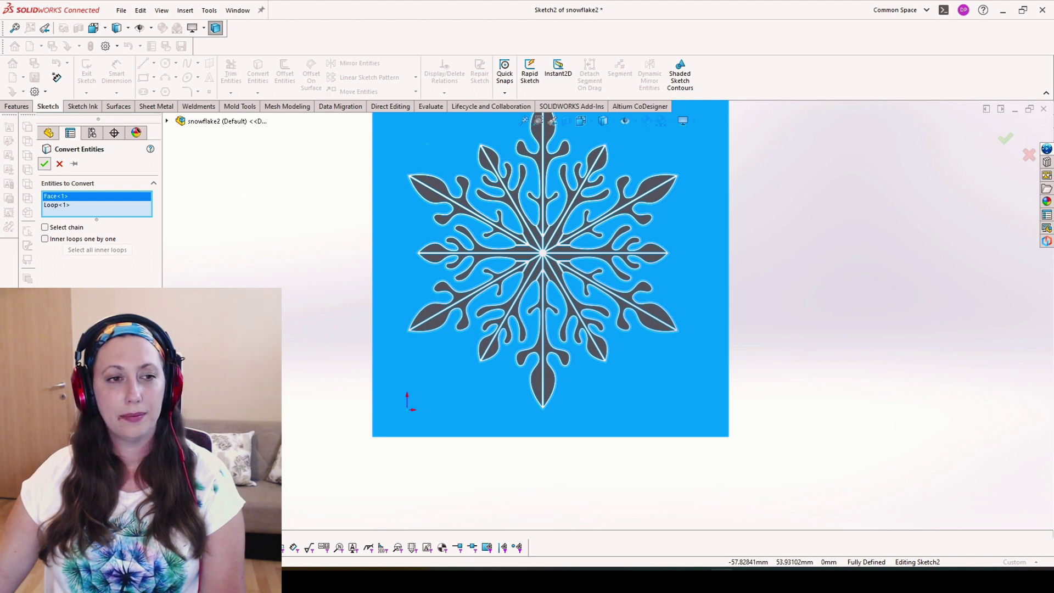
key(Return)
Step: Start another Convert Entities with Shaded Sketch Contours turned off
scroll(596, 181, down, 2)
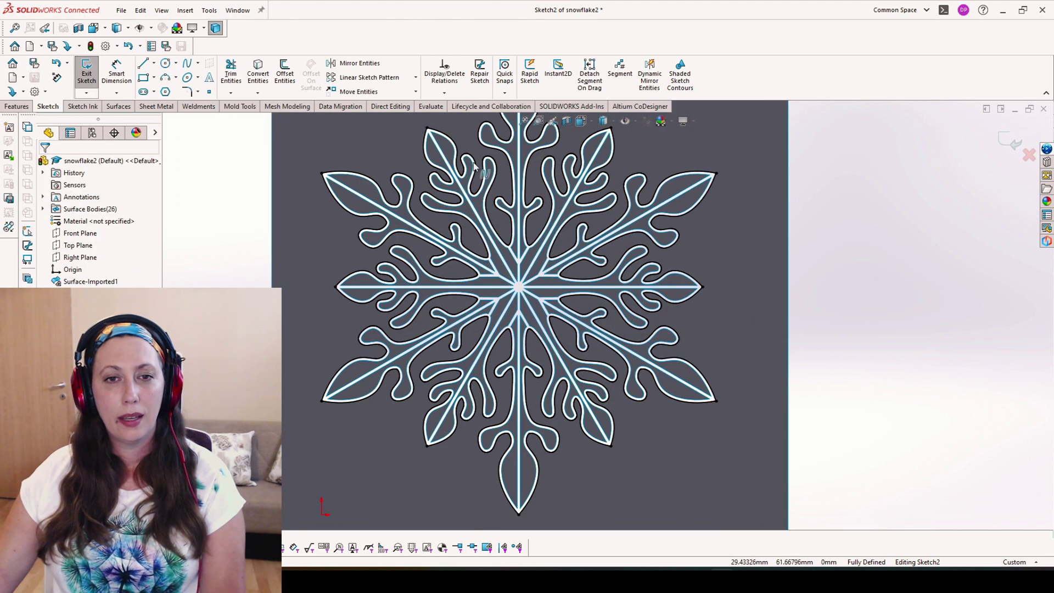
scroll(433, 132, down, 2)
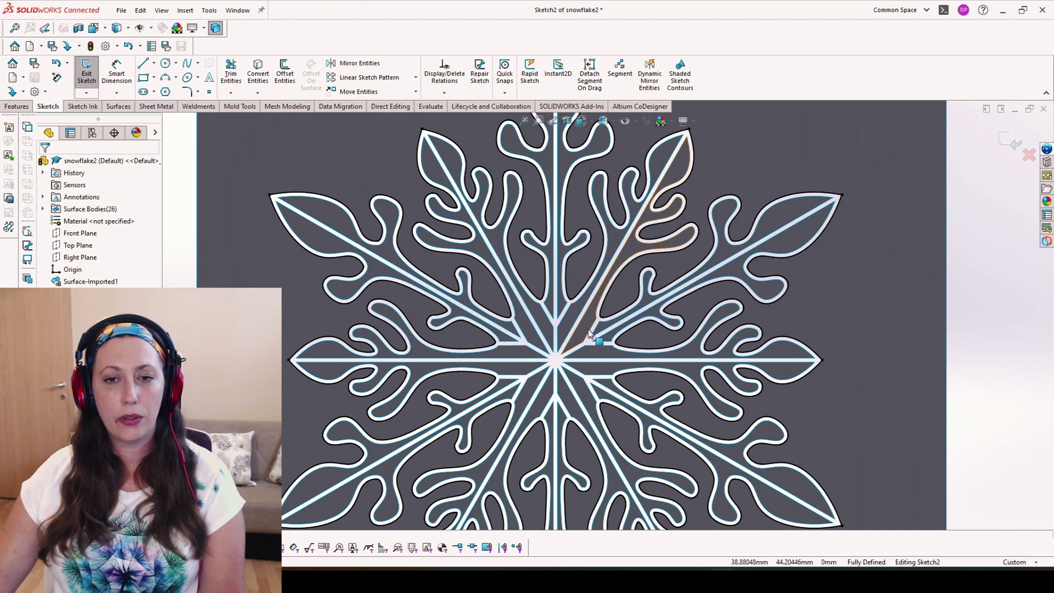
scroll(589, 333, up, 4)
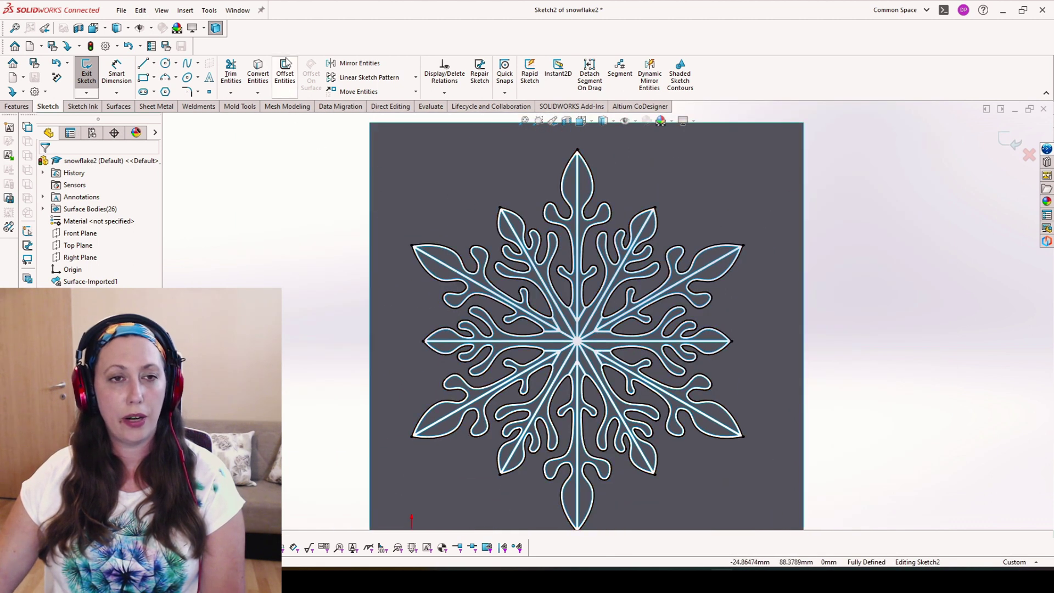
click(258, 73)
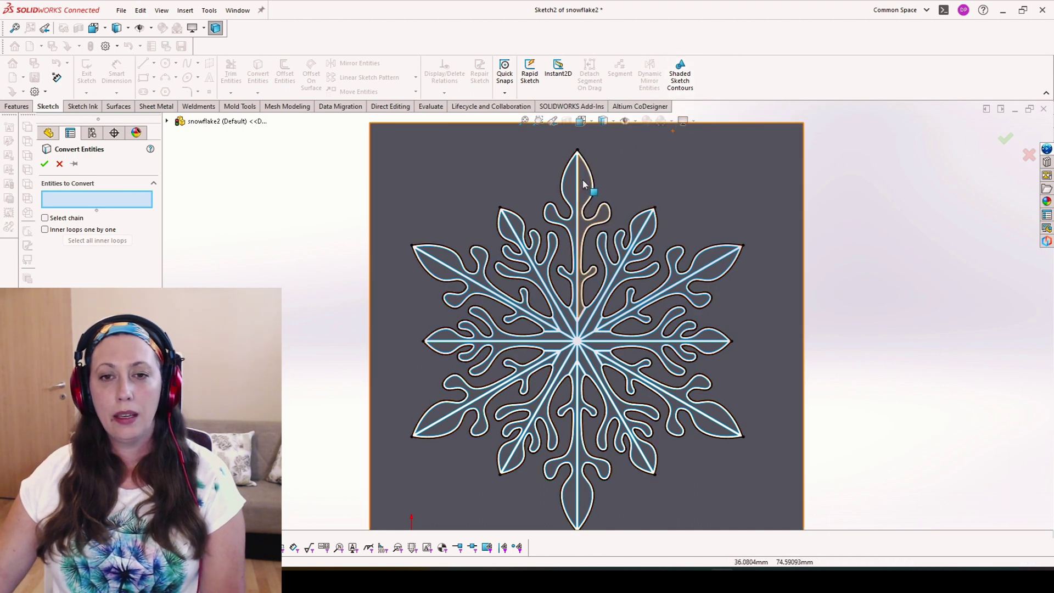
click(679, 82)
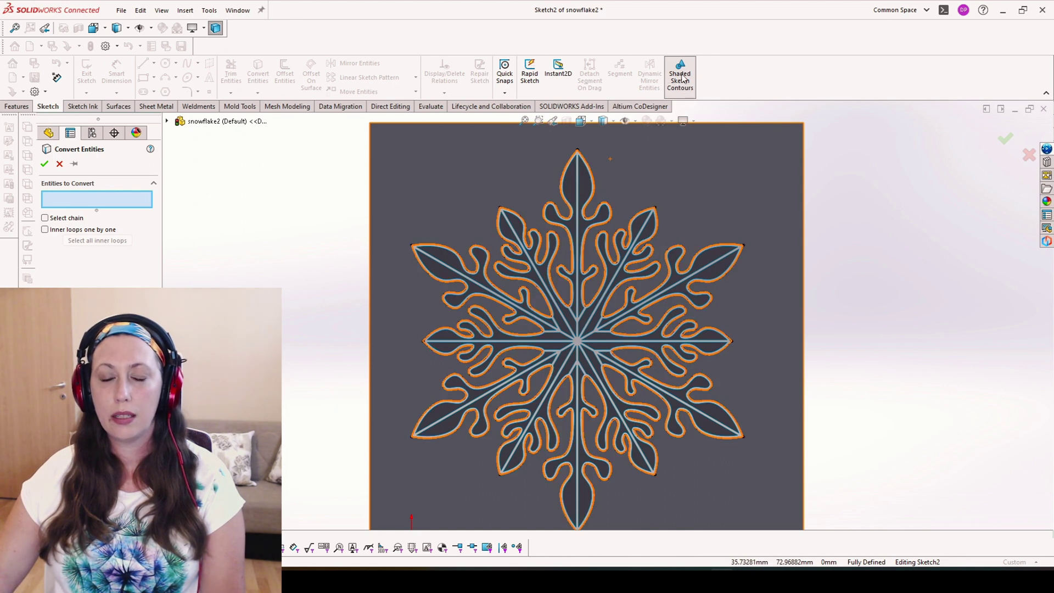
click(681, 78)
Step: Add both halves of the top, upper-right, right and lower-right spokes to the conversion
click(569, 184)
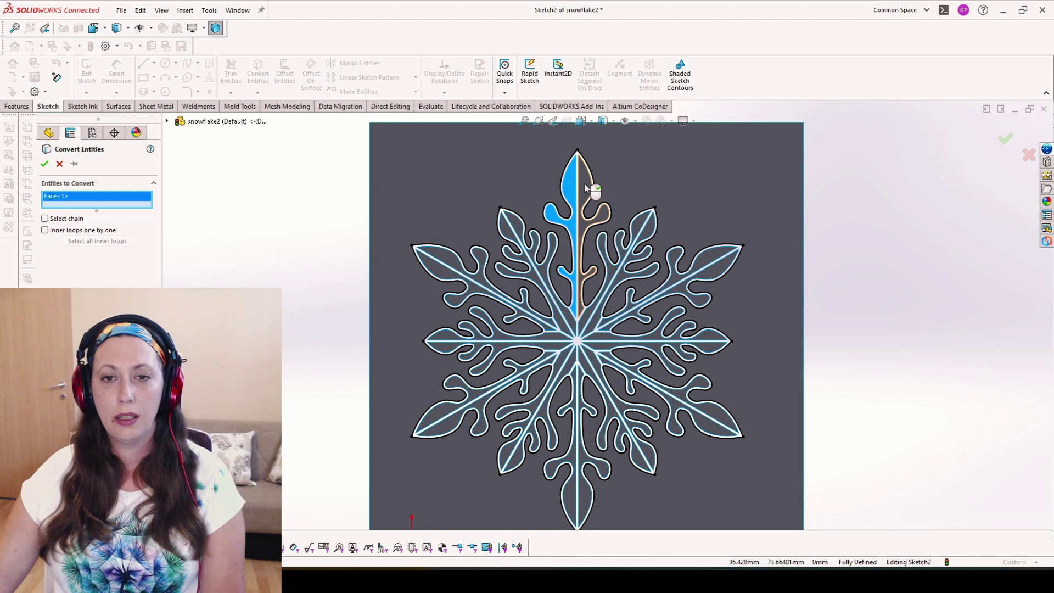
click(585, 184)
click(650, 226)
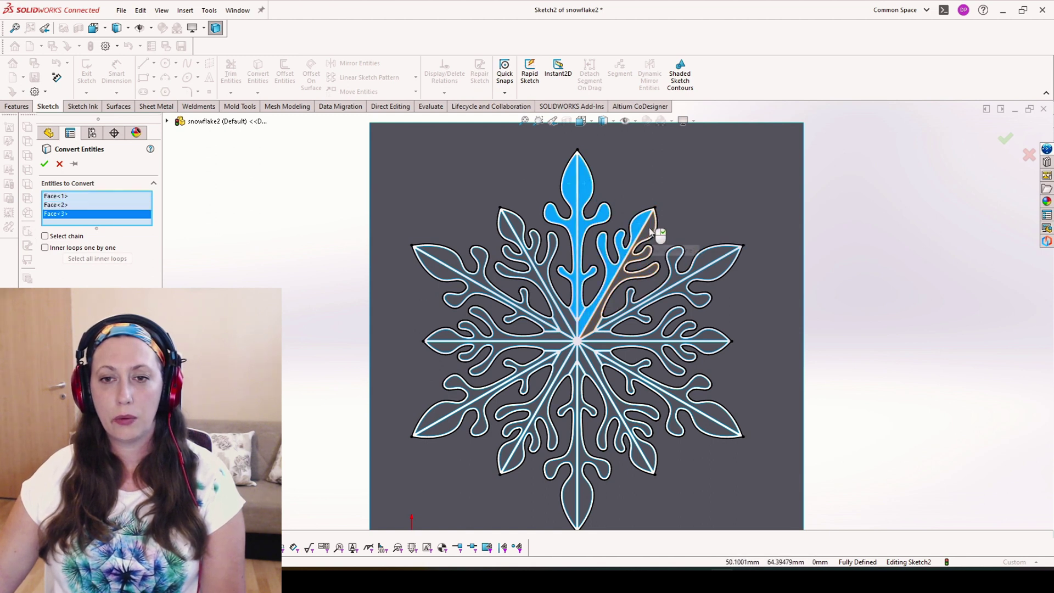
click(650, 231)
click(712, 256)
click(714, 272)
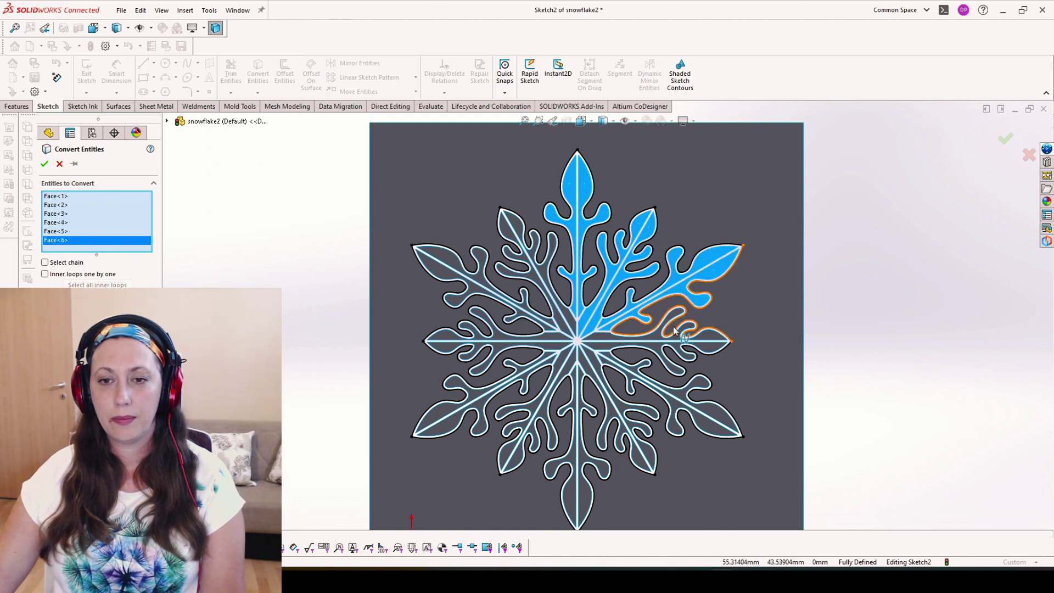
click(659, 340)
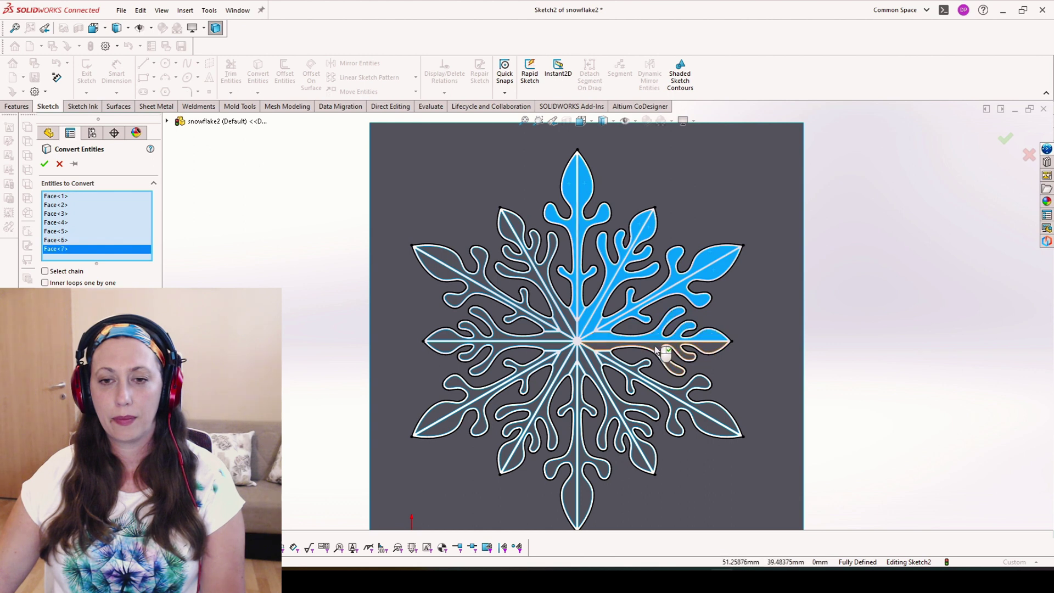
click(658, 350)
click(721, 420)
click(723, 428)
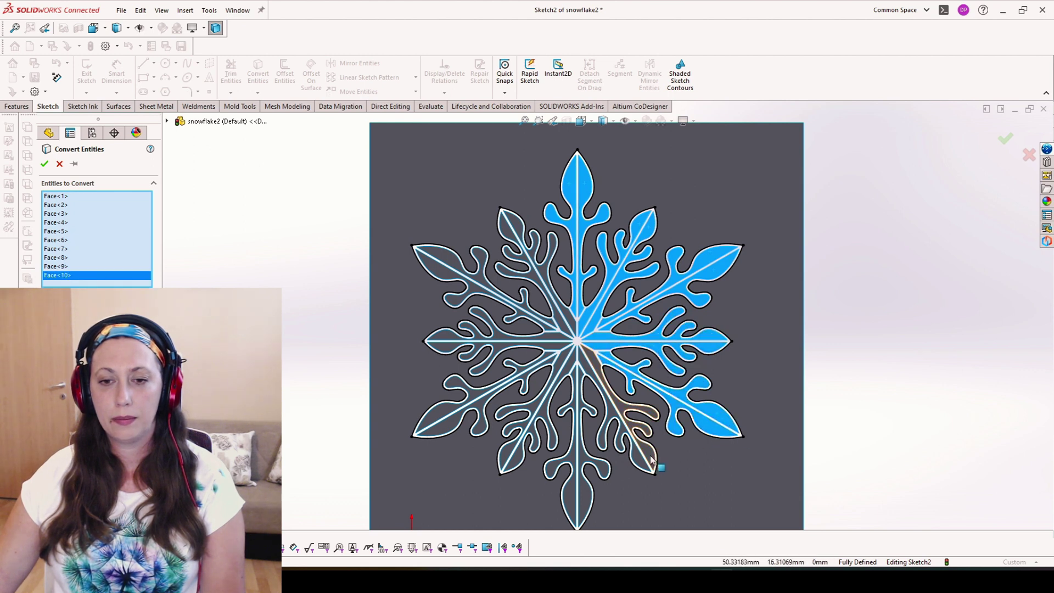
click(658, 462)
click(635, 462)
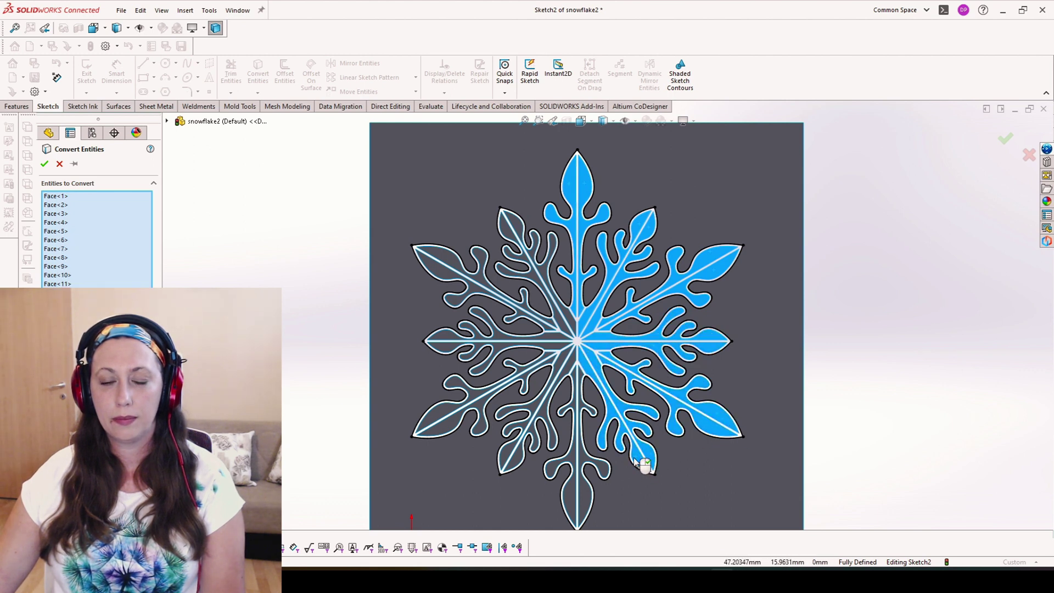
Step: Add the bottom, lower-left, left and upper-left spoke faces, then accept the conversion
click(587, 500)
click(569, 498)
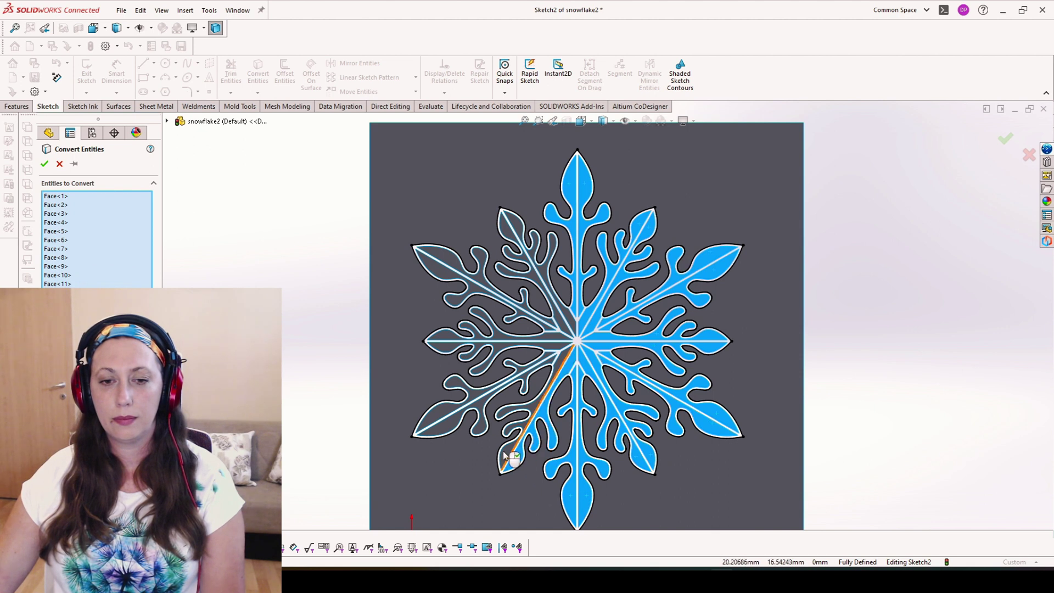
click(504, 455)
click(500, 462)
click(448, 426)
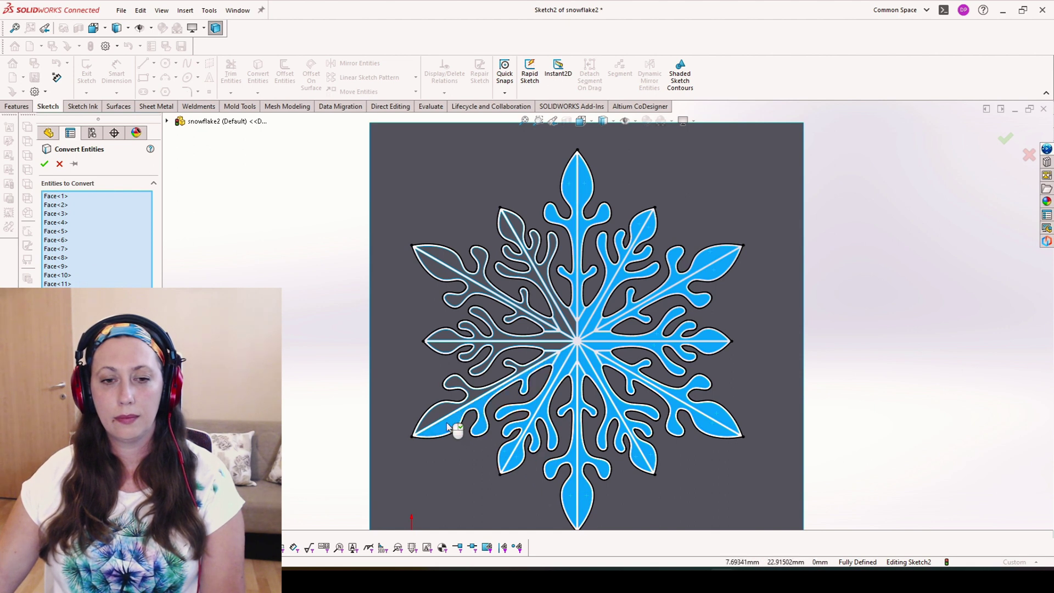
click(443, 410)
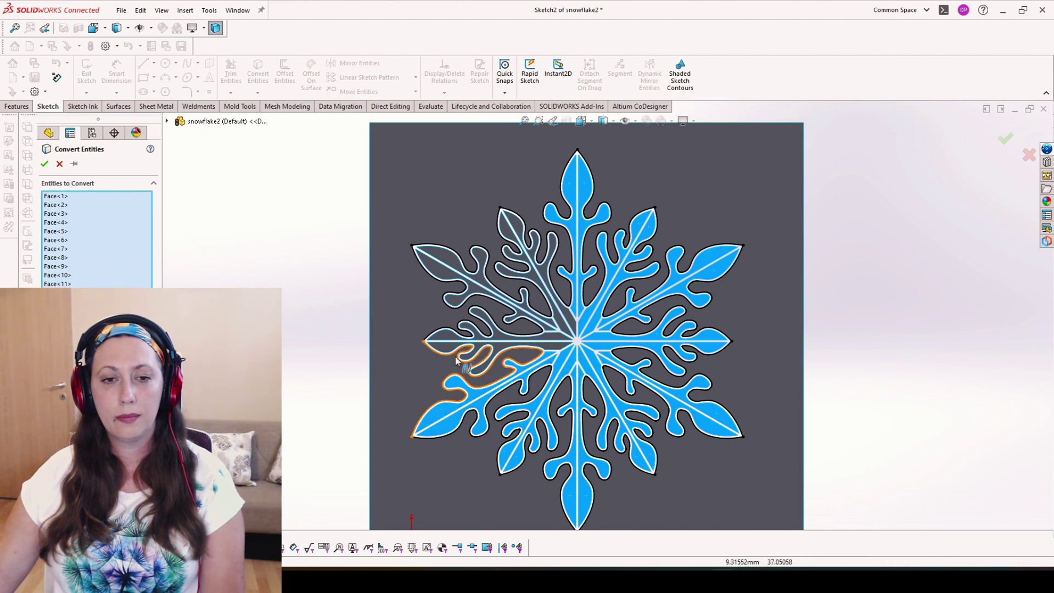
click(501, 350)
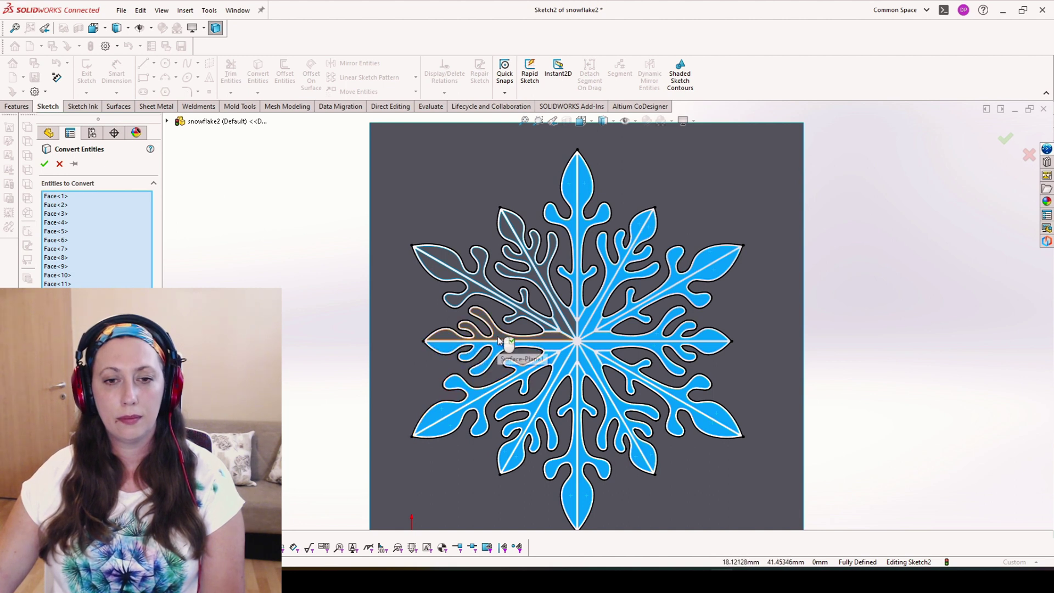
click(502, 333)
click(445, 277)
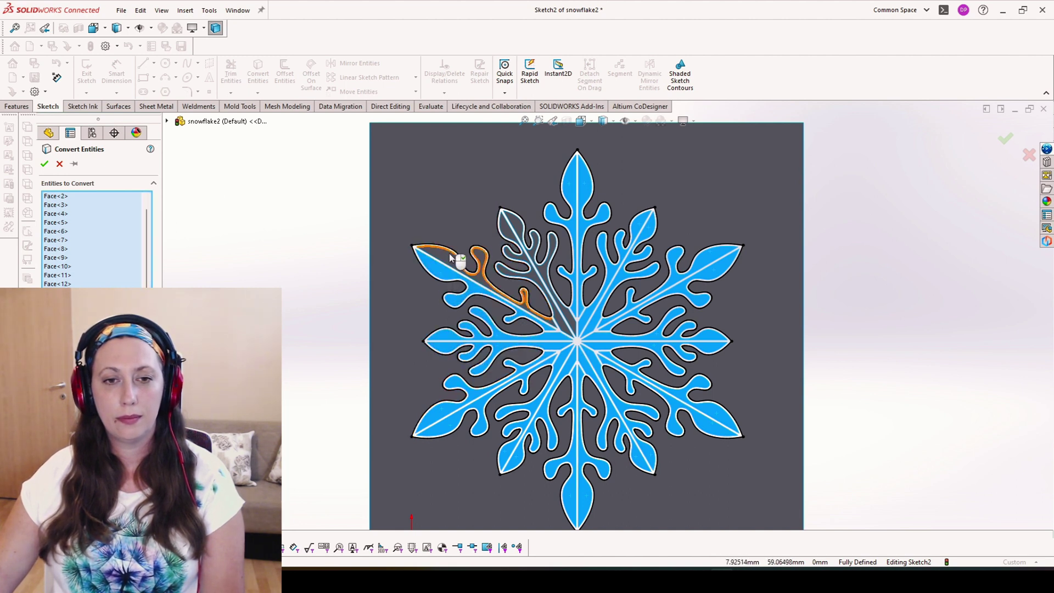
click(504, 226)
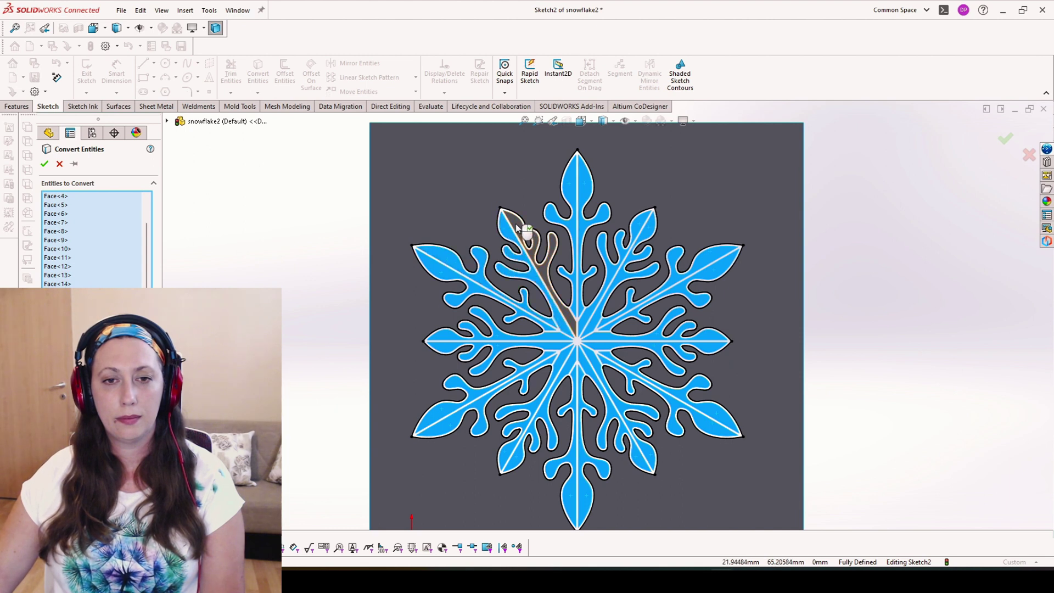
click(516, 223)
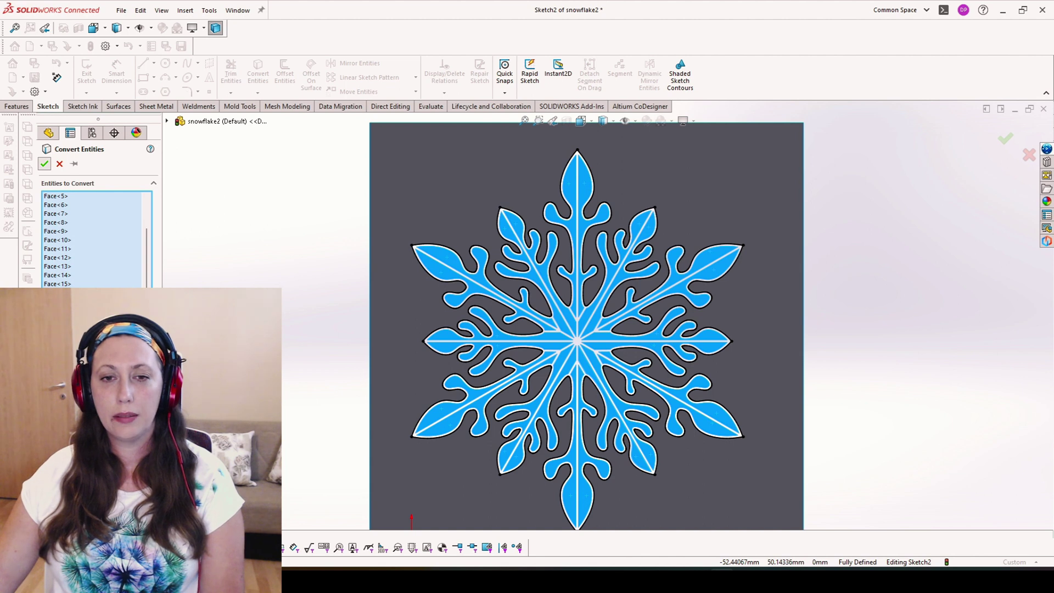
key(Return)
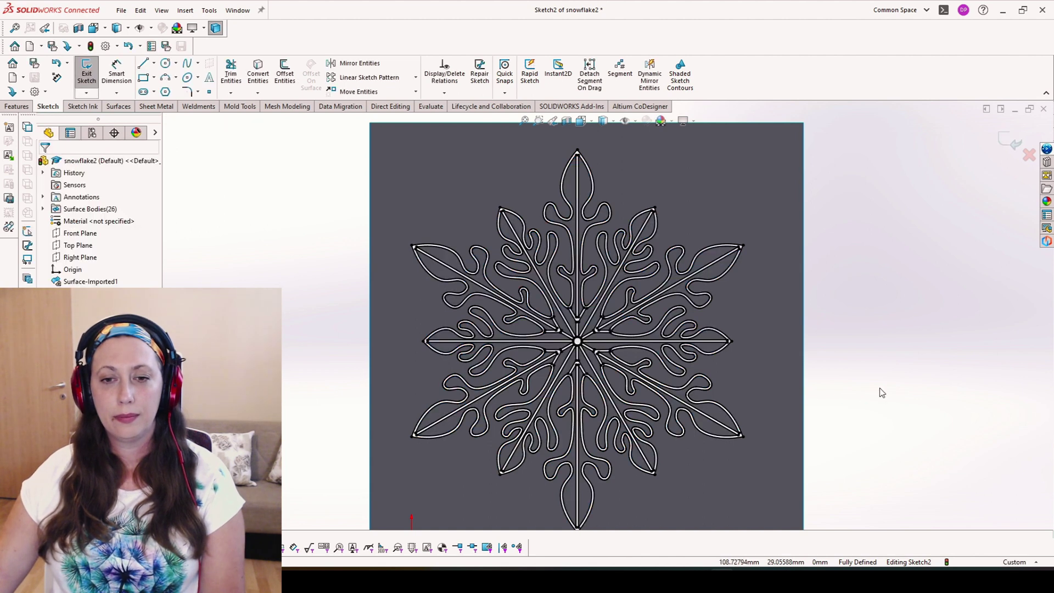
Step: Review the snowflake sketch in Display/Delete Relations, close it, and exit Sketch2
scroll(834, 384, up, 2)
scroll(789, 378, down, 2)
scroll(766, 380, up, 1)
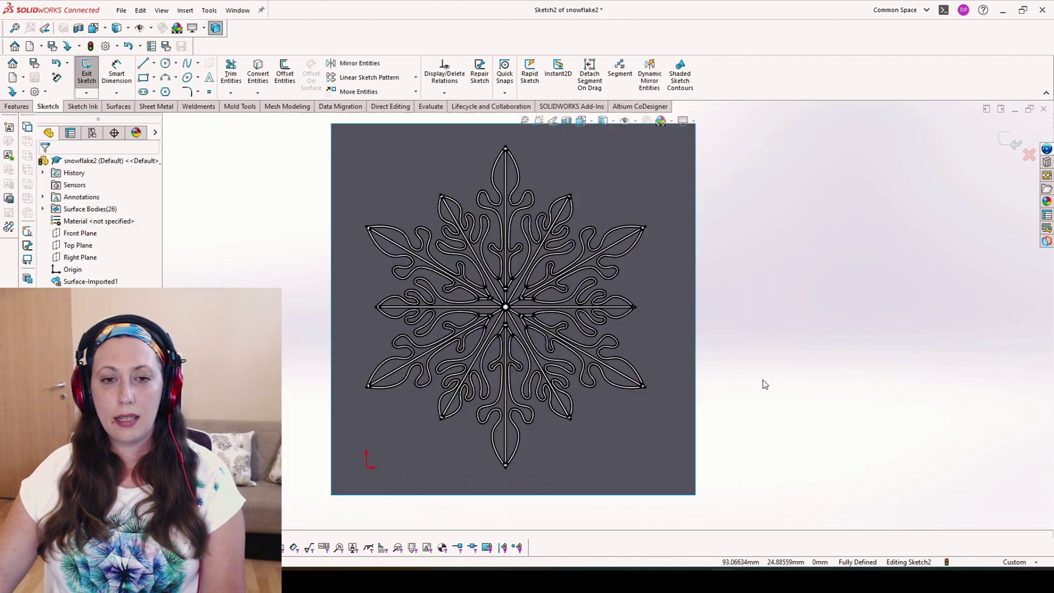
right_click(735, 348)
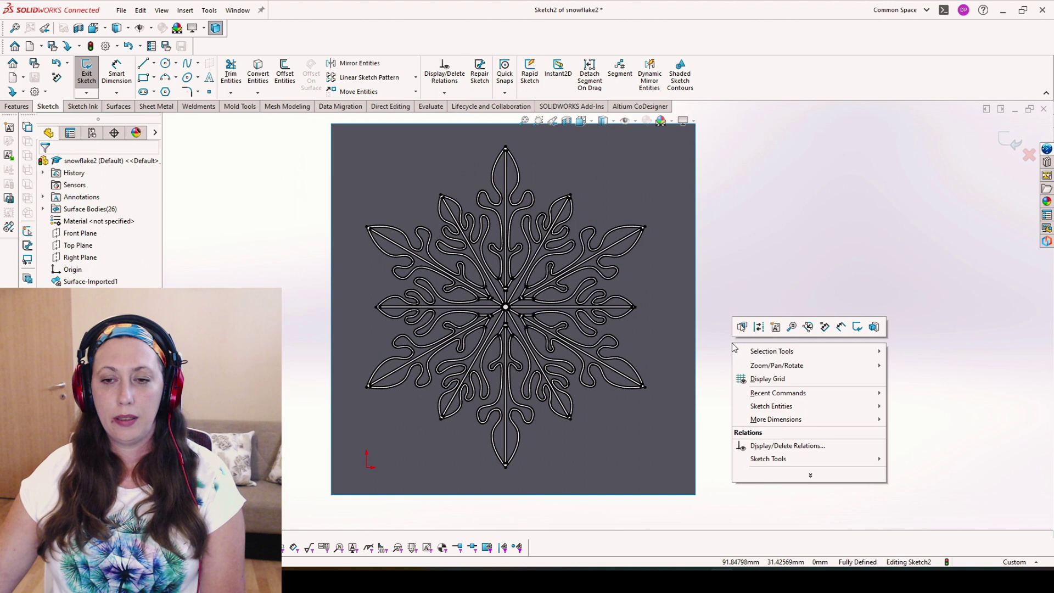
click(778, 449)
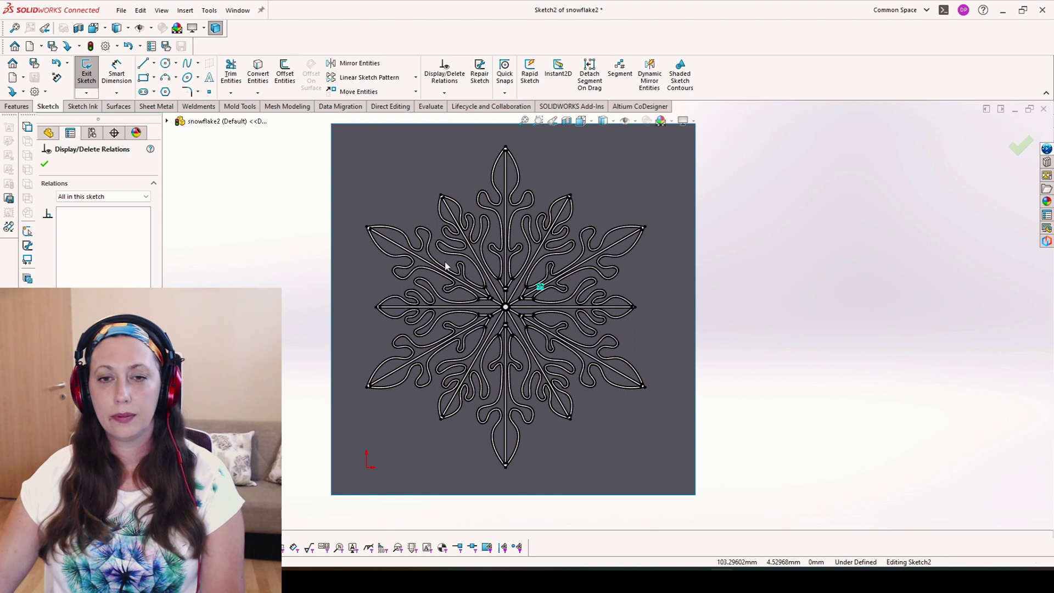
click(46, 167)
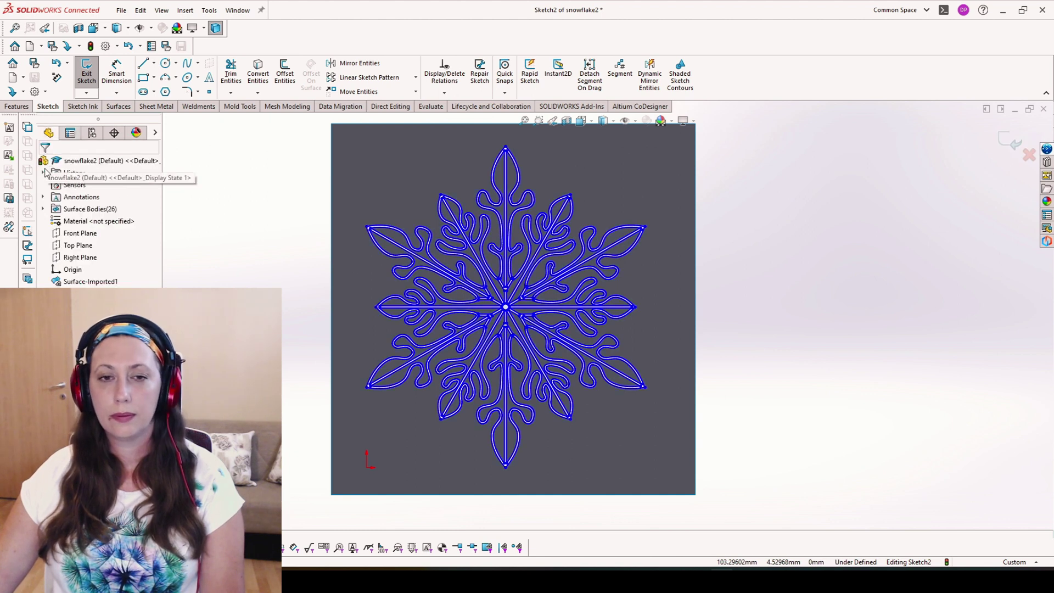
click(1009, 140)
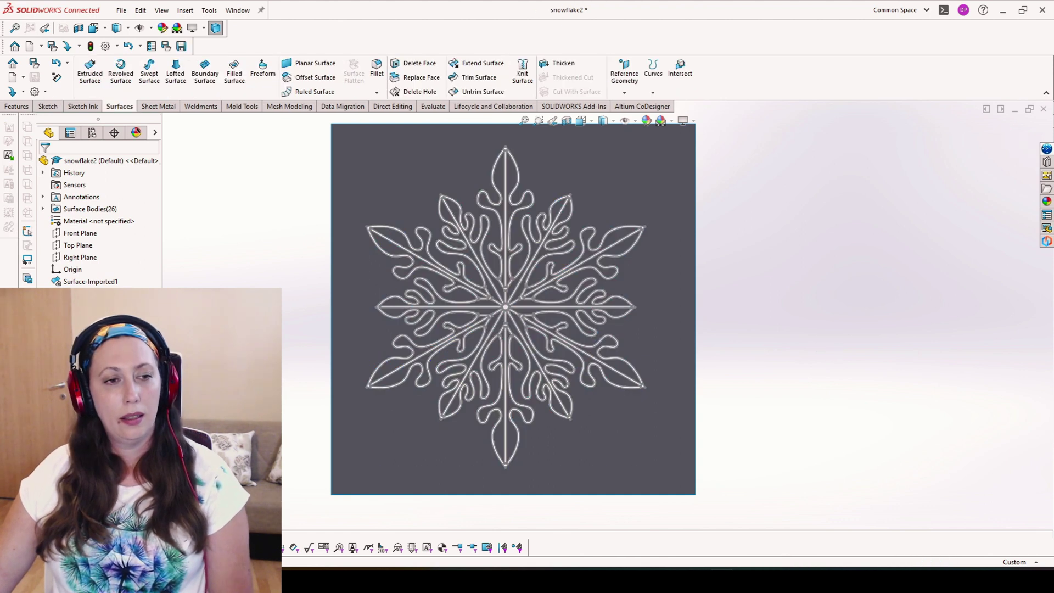
Step: Delete the Surface-Trim1 and Surface-Plane1 features
click(77, 294)
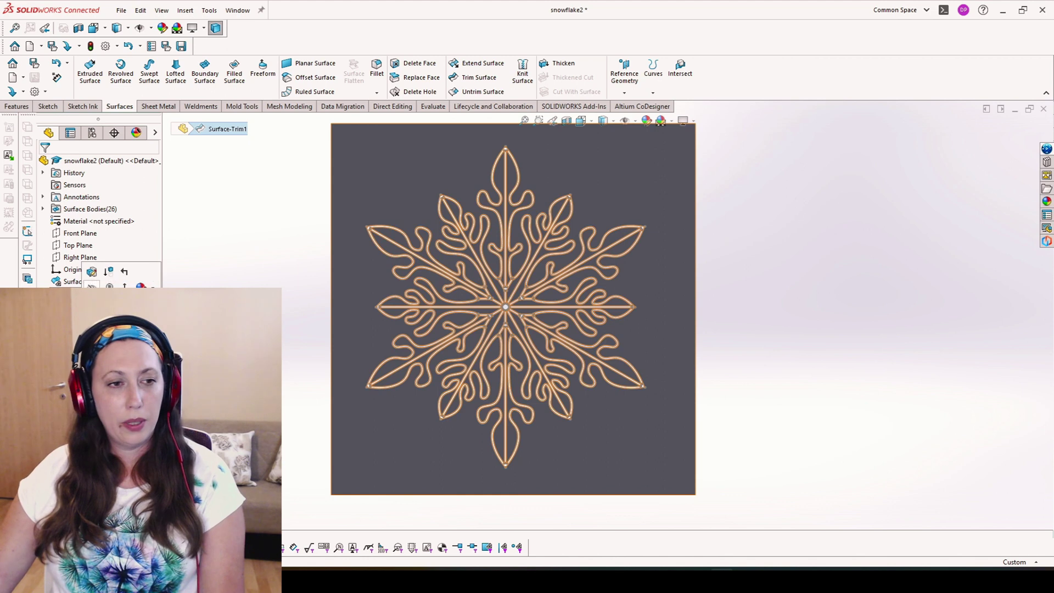
key(Delete)
key(Return)
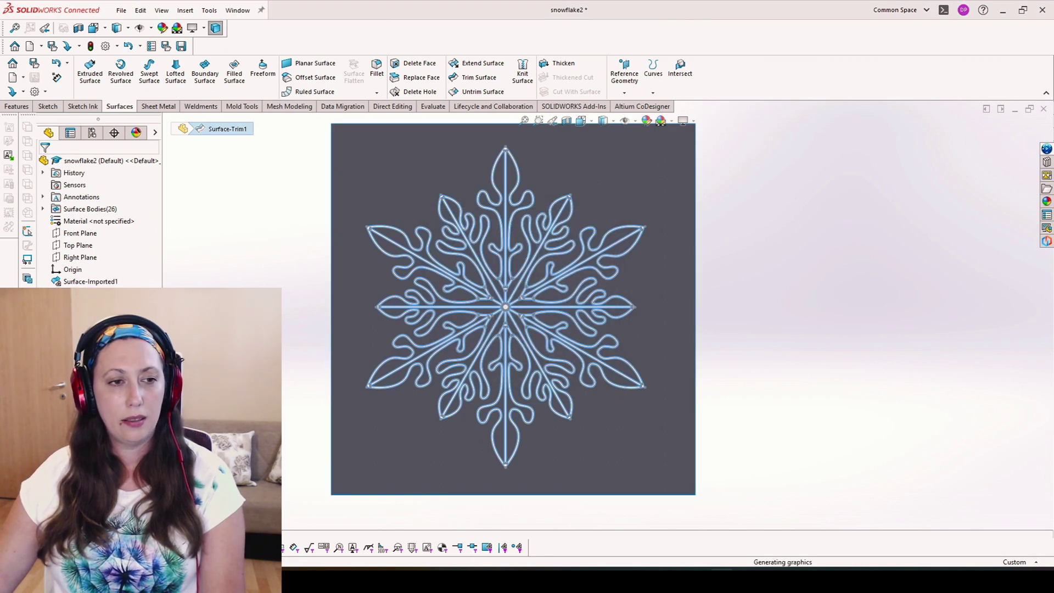
click(77, 294)
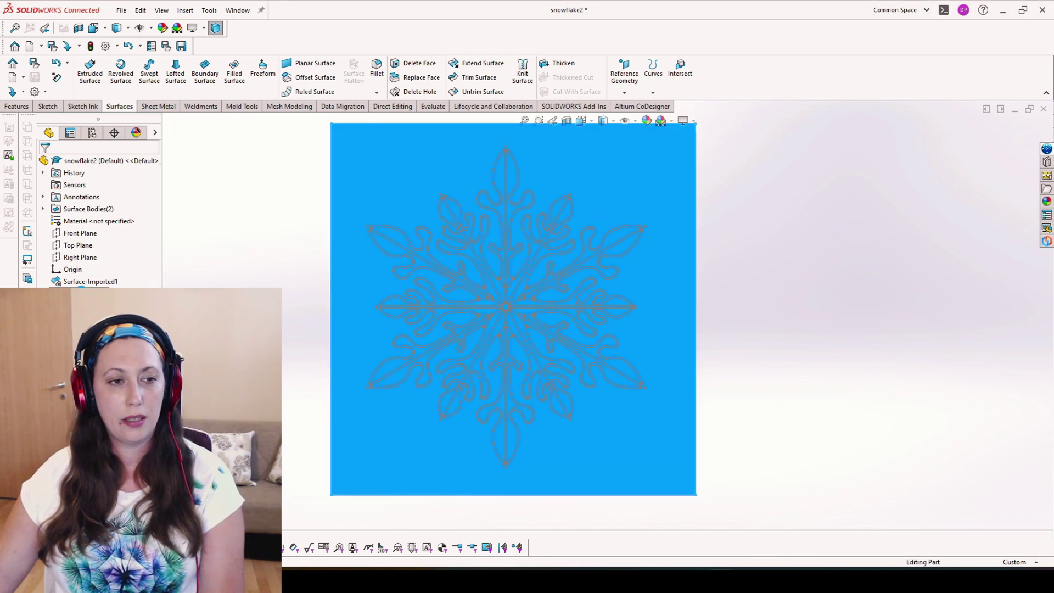
key(Delete)
key(Return)
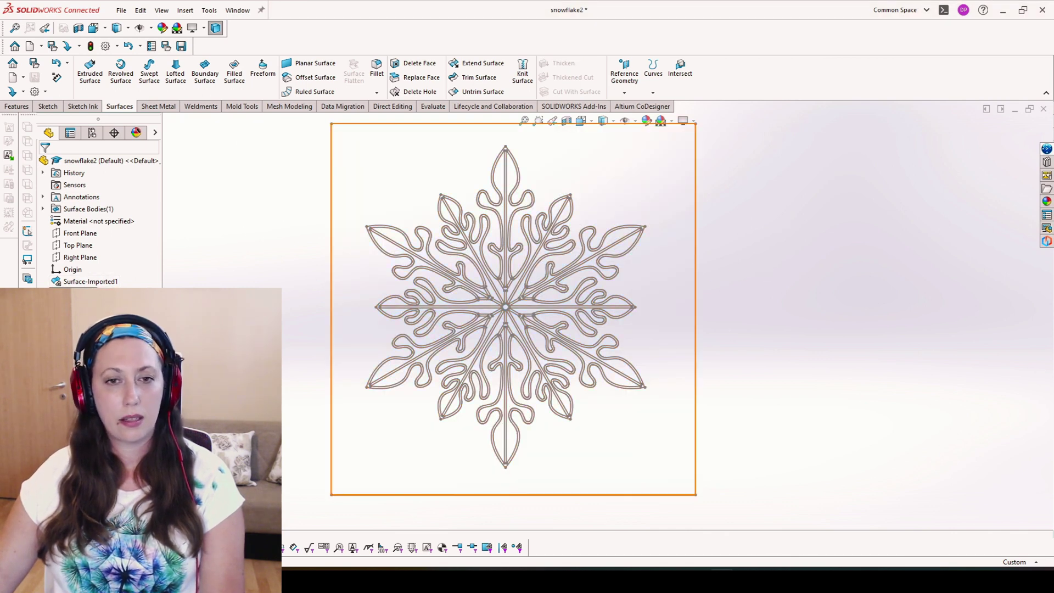
Step: Delete the square sketch and the Surface-Imported1 mesh surface
click(73, 293)
key(Delete)
key(Return)
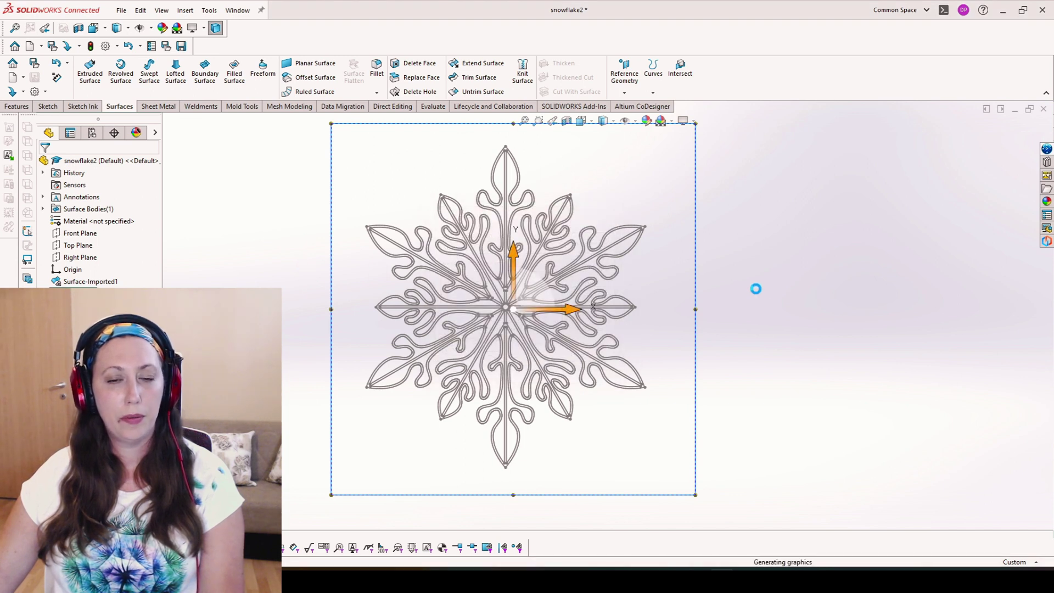
scroll(546, 193, down, 5)
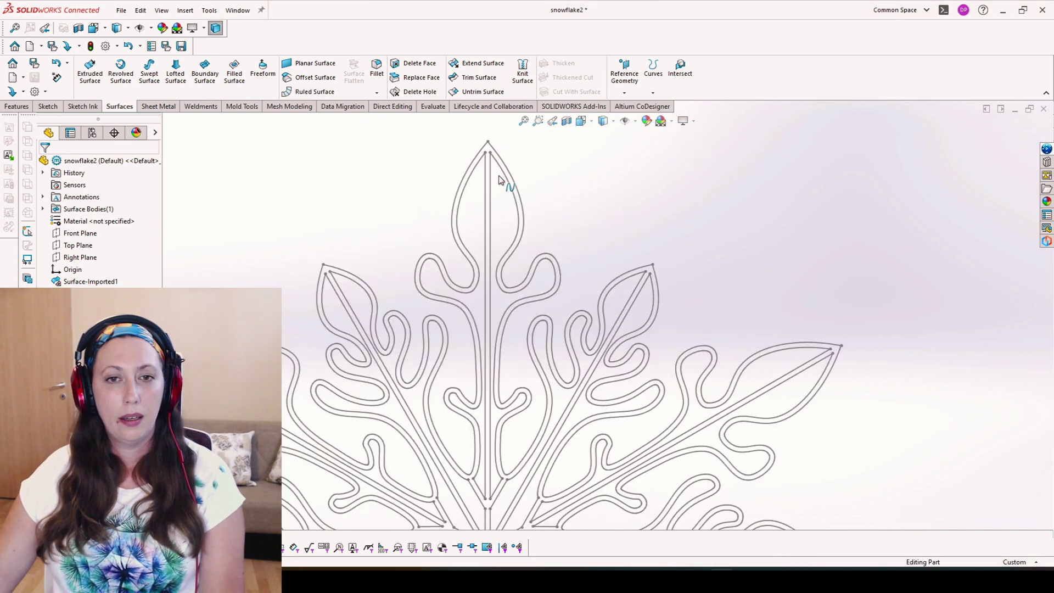
scroll(500, 180, down, 3)
click(88, 281)
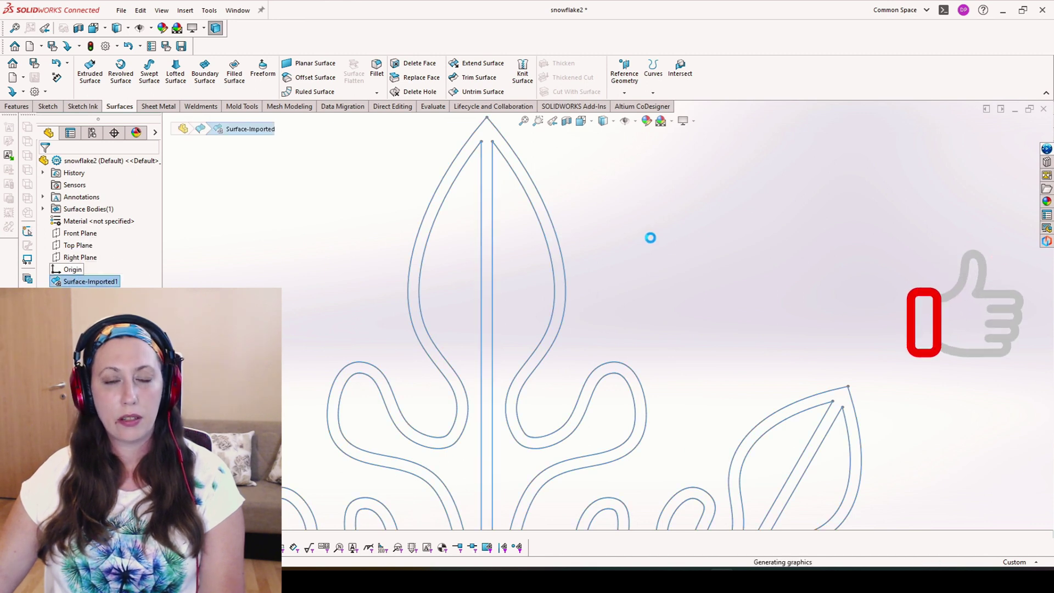
scroll(583, 240, up, 4)
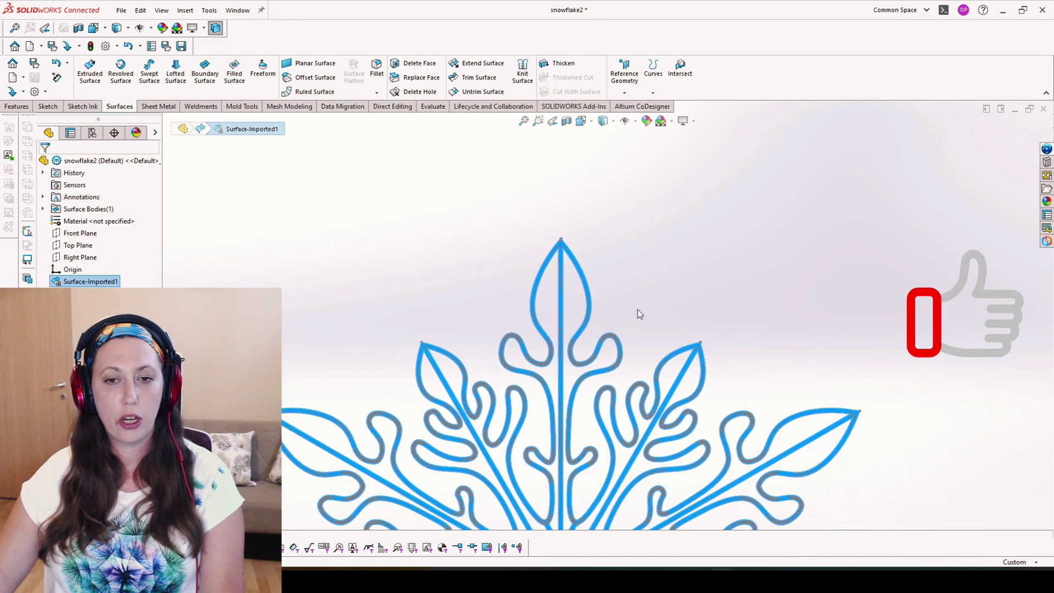
scroll(639, 312, up, 5)
scroll(658, 351, down, 1)
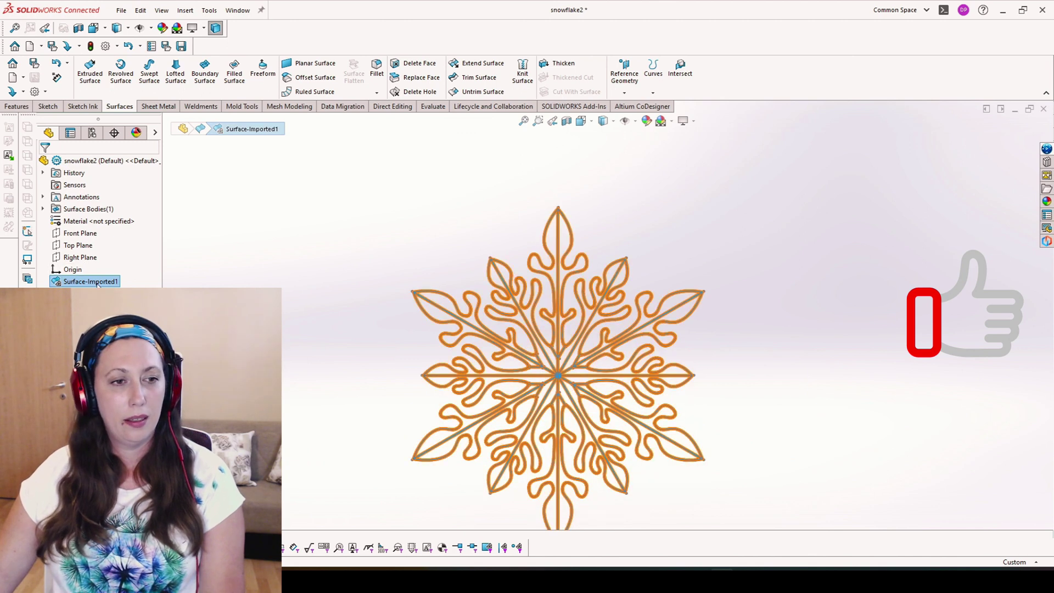
key(Delete)
key(Return)
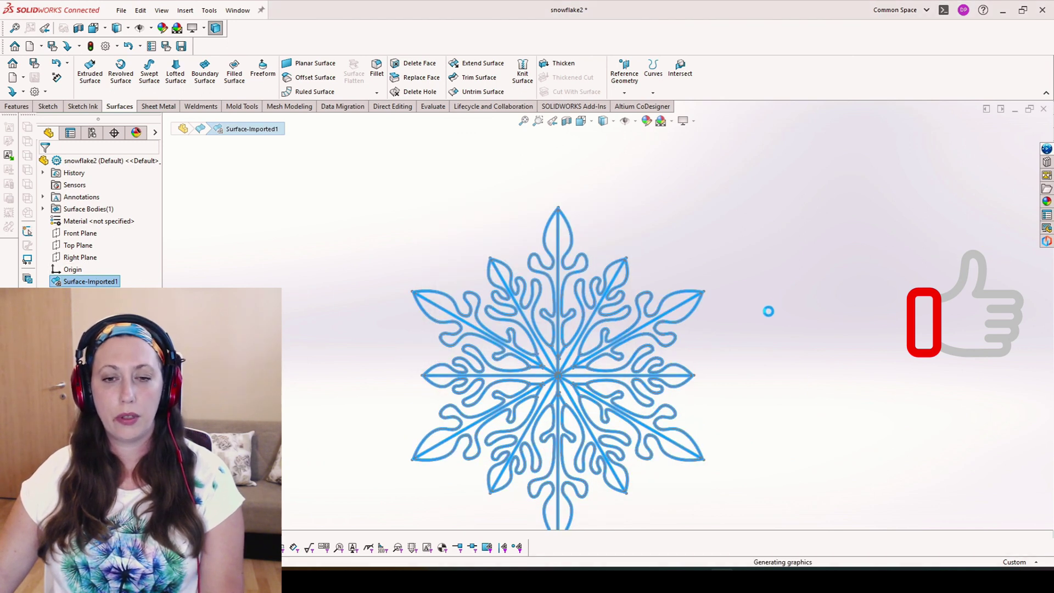